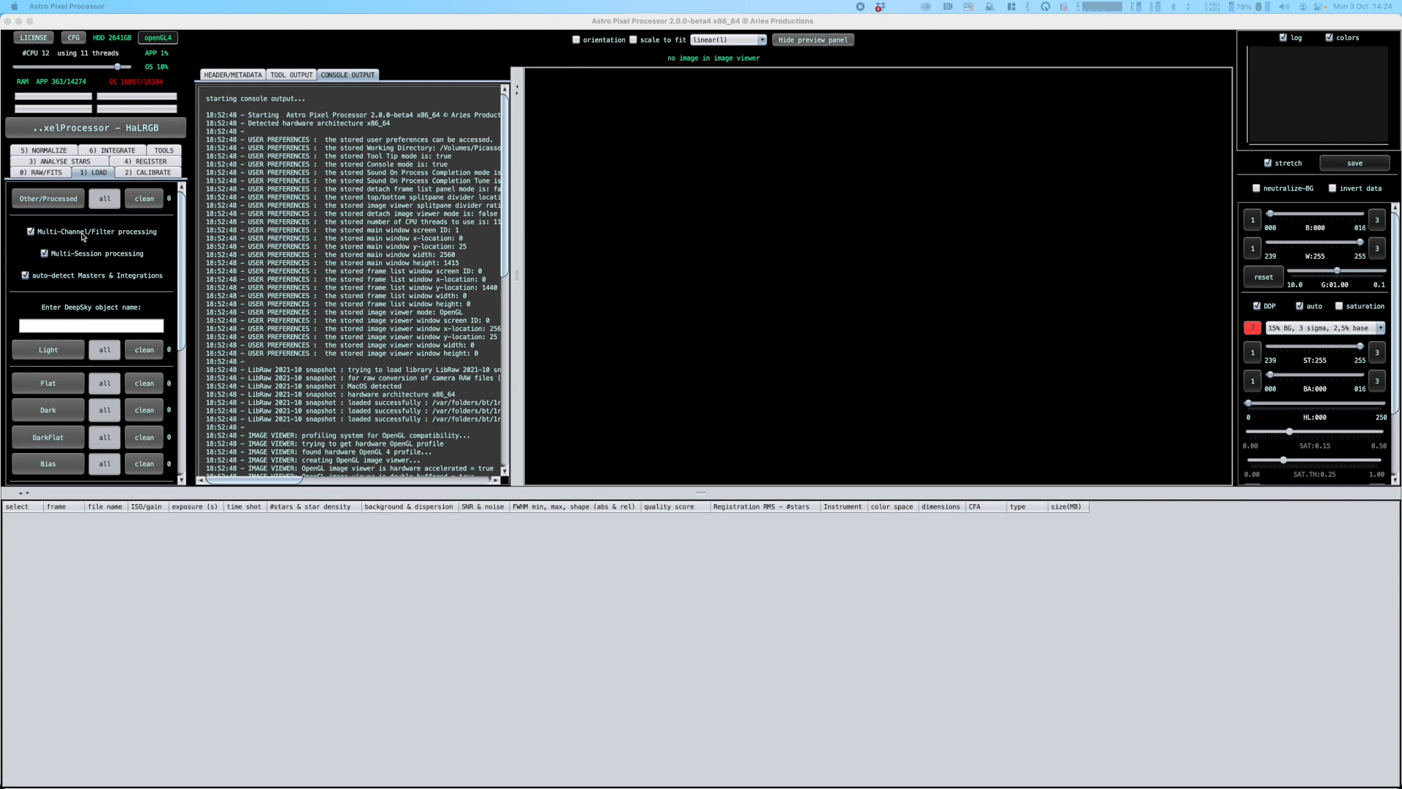
# - Set the deep-sky object name to M33 for the multi-channel, multi-session project
pyautogui.moveTo(83, 236)
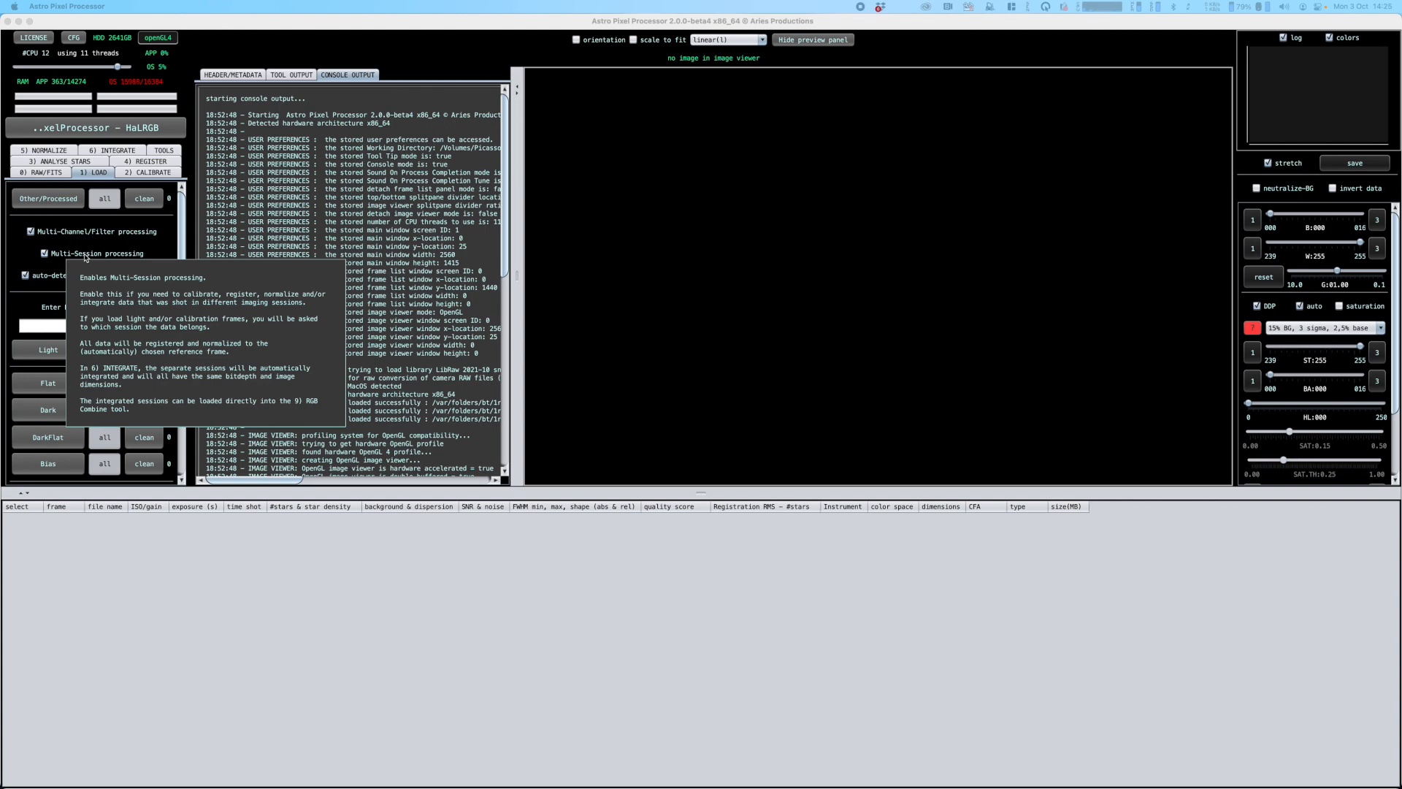
pyautogui.click(56, 326)
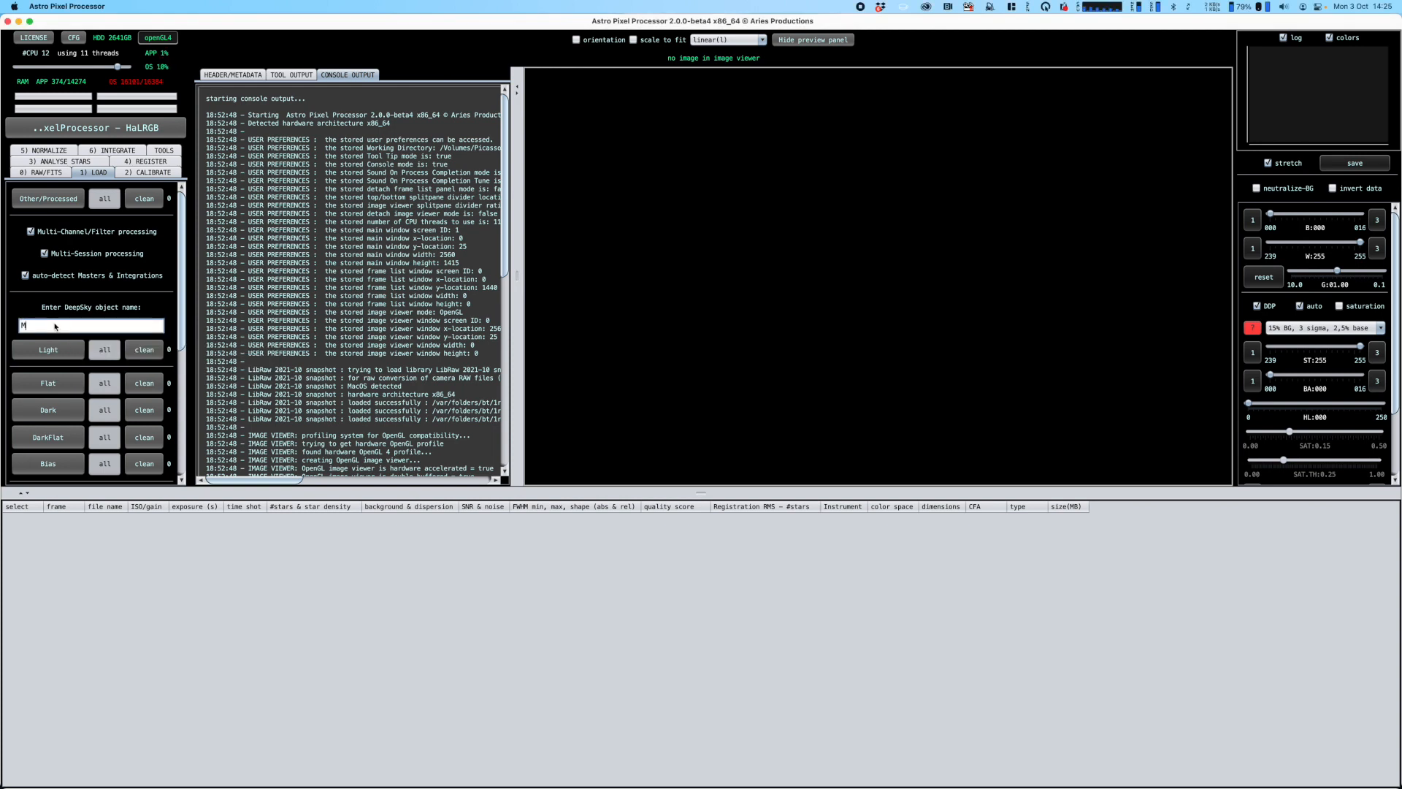
pyautogui.write('M33')
# - Load the captured Luminance, Red, Green and Blue light frames of M33 as session 1
pyautogui.click(48, 353)
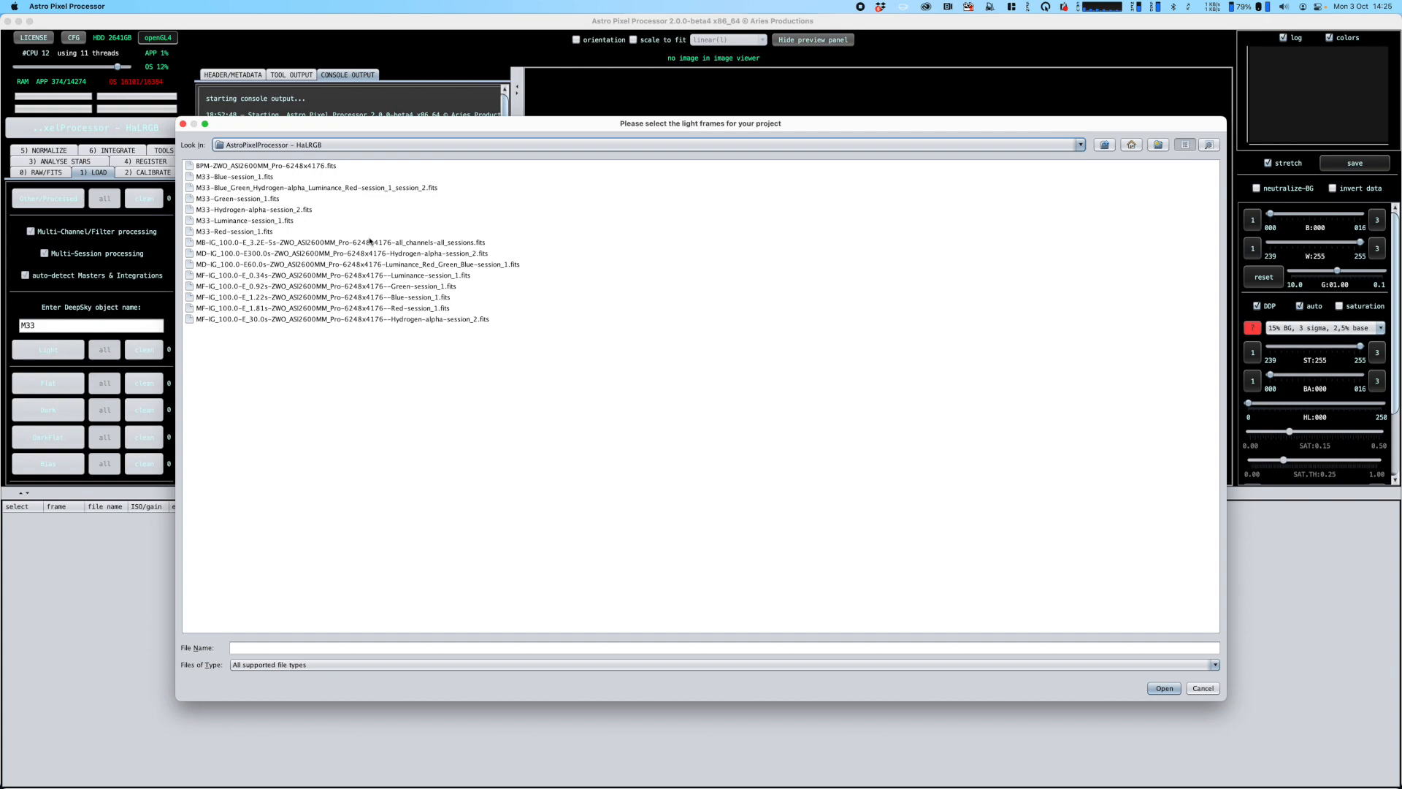
pyautogui.click(649, 145)
pyautogui.click(321, 166)
pyautogui.moveTo(532, 630); pyautogui.dragTo(1004, 629)
pyautogui.keyDown('shift'); pyautogui.click(1096, 615); pyautogui.keyUp('shift')
pyautogui.click(1164, 688)
pyautogui.click(877, 553)
# - Load the captured Hydrogen-alpha light frames of M33 as session 2
pyautogui.click(48, 349)
pyautogui.click(660, 146)
pyautogui.click(288, 202)
pyautogui.click(1164, 688)
pyautogui.click(877, 552)
# - Load the flat frames for the Luminance, Red, Green, Blue and Hydrogen-alpha channels and assign them to their sessions
pyautogui.click(46, 383)
pyautogui.click(1164, 687)
pyautogui.click(864, 504)
pyautogui.click(876, 552)
pyautogui.click(47, 382)
pyautogui.click(1164, 687)
pyautogui.click(877, 551)
pyautogui.click(47, 383)
pyautogui.click(579, 517)
pyautogui.click(1164, 688)
pyautogui.click(877, 550)
# - Load the 60 s dark frames from the 20220823 folder for session 1 and the Hydrogen-alpha darks for session 2
pyautogui.click(47, 409)
pyautogui.doubleClick(255, 297)
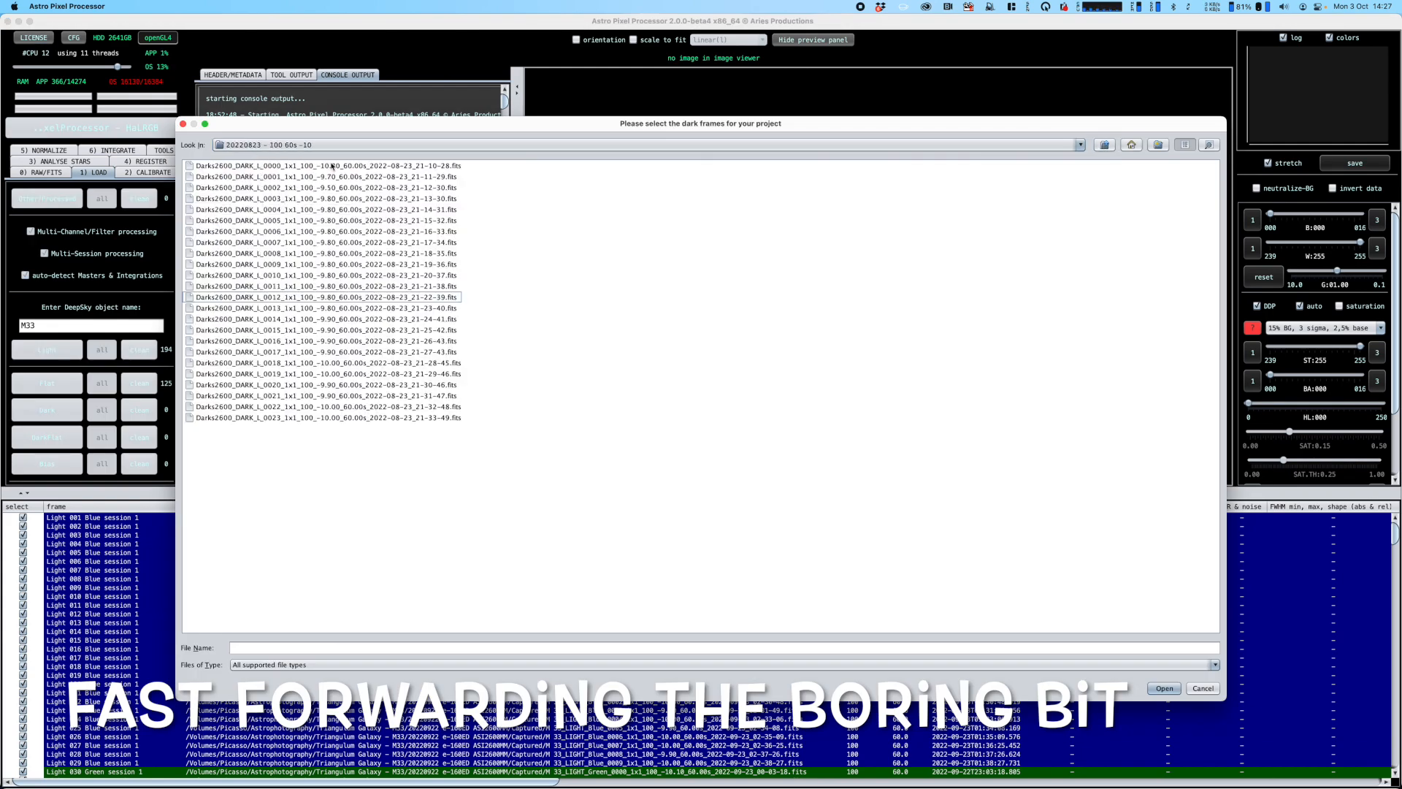
pyautogui.click(1164, 688)
pyautogui.click(877, 550)
pyautogui.click(47, 409)
pyautogui.click(1164, 688)
pyautogui.click(877, 551)
# - Load the bias frames and assign them to all channels and all sessions
pyautogui.click(47, 357)
pyautogui.click(1164, 688)
pyautogui.click(877, 551)
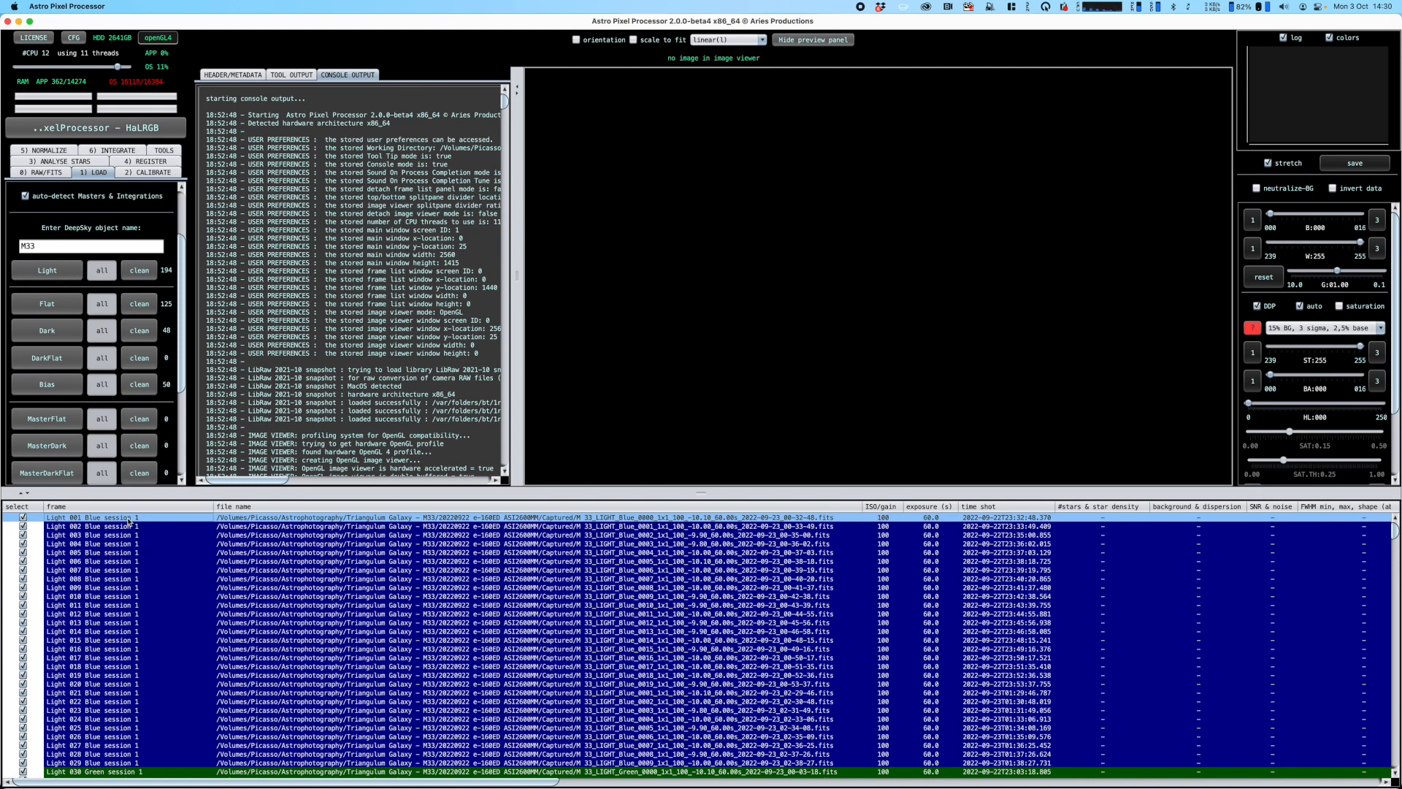
# - Review the file names, exposures, capture times and instrument details of the loaded light frames
pyautogui.moveTo(1394, 532)
pyautogui.mouseDown()
pyautogui.moveTo(1386, 629)
pyautogui.moveTo(1397, 526)
pyautogui.mouseUp()
pyautogui.hscroll(10, 701, 642)
pyautogui.hscroll(5, 701, 642)
pyautogui.hscroll(2, 701, 642)
pyautogui.hscroll(2, 701, 643)
pyautogui.hscroll(1, 701, 642)
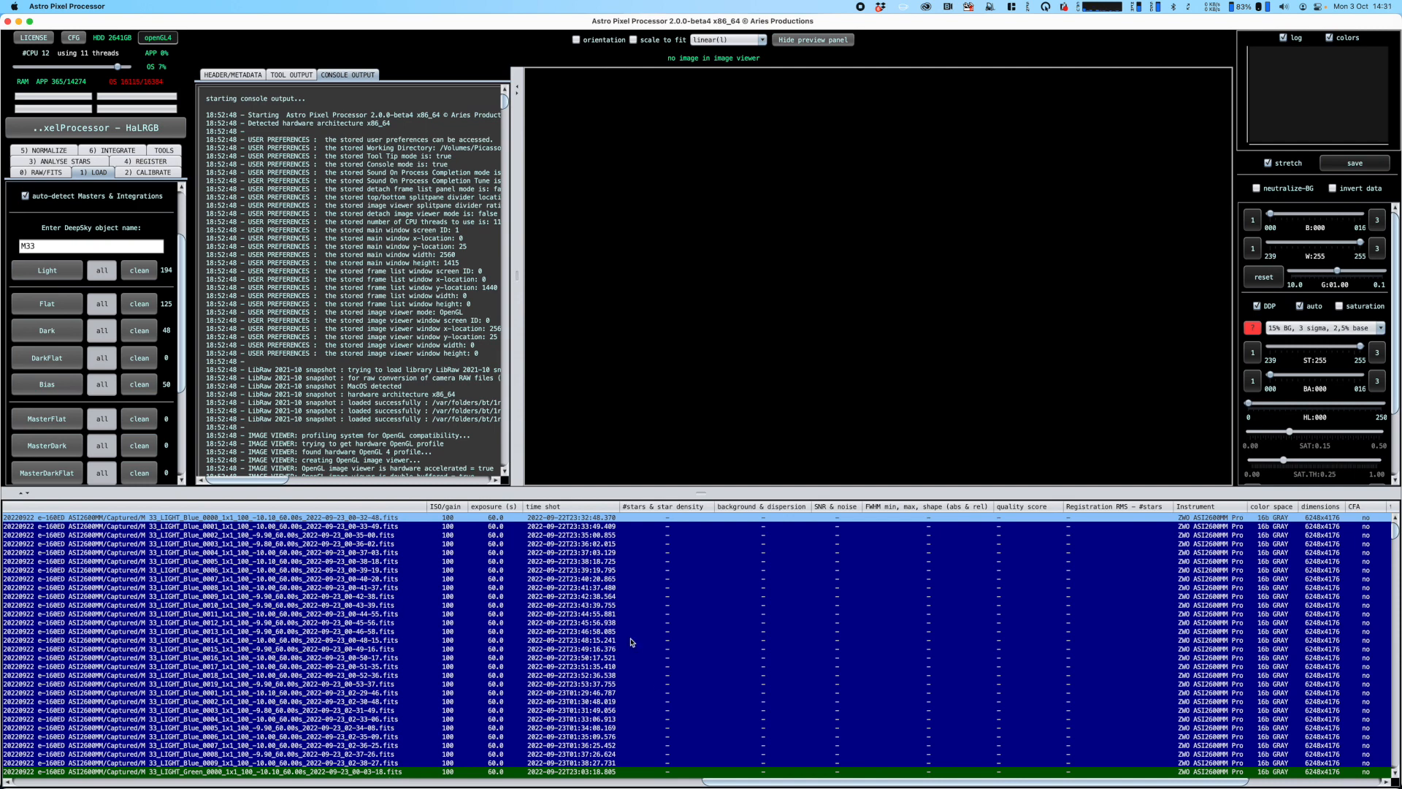
# - Create the calibration masters with the automatic integration settings and assign them to the light frames
pyautogui.click(156, 177)
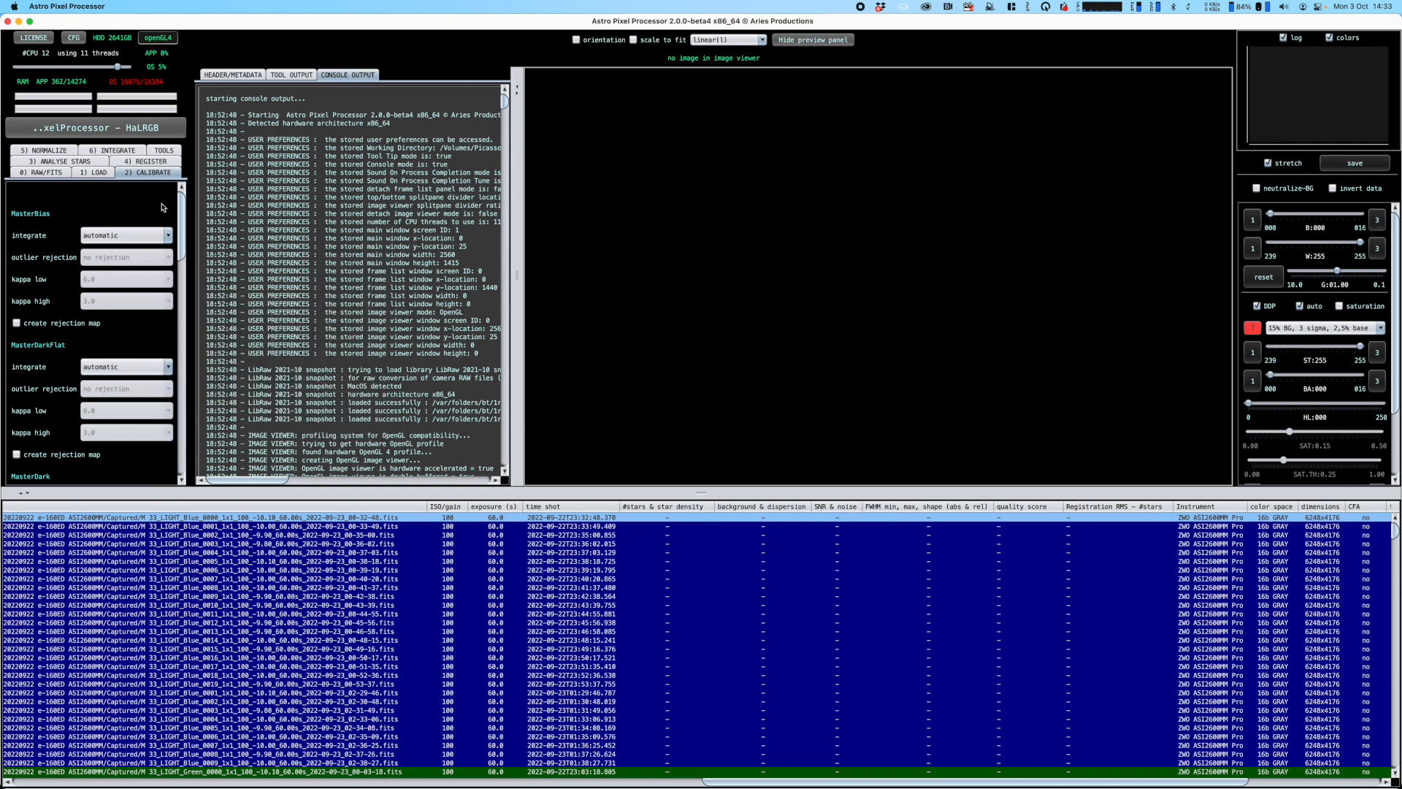
pyautogui.moveTo(179, 219); pyautogui.dragTo(170, 323)
pyautogui.scroll(-5, 117, 358)
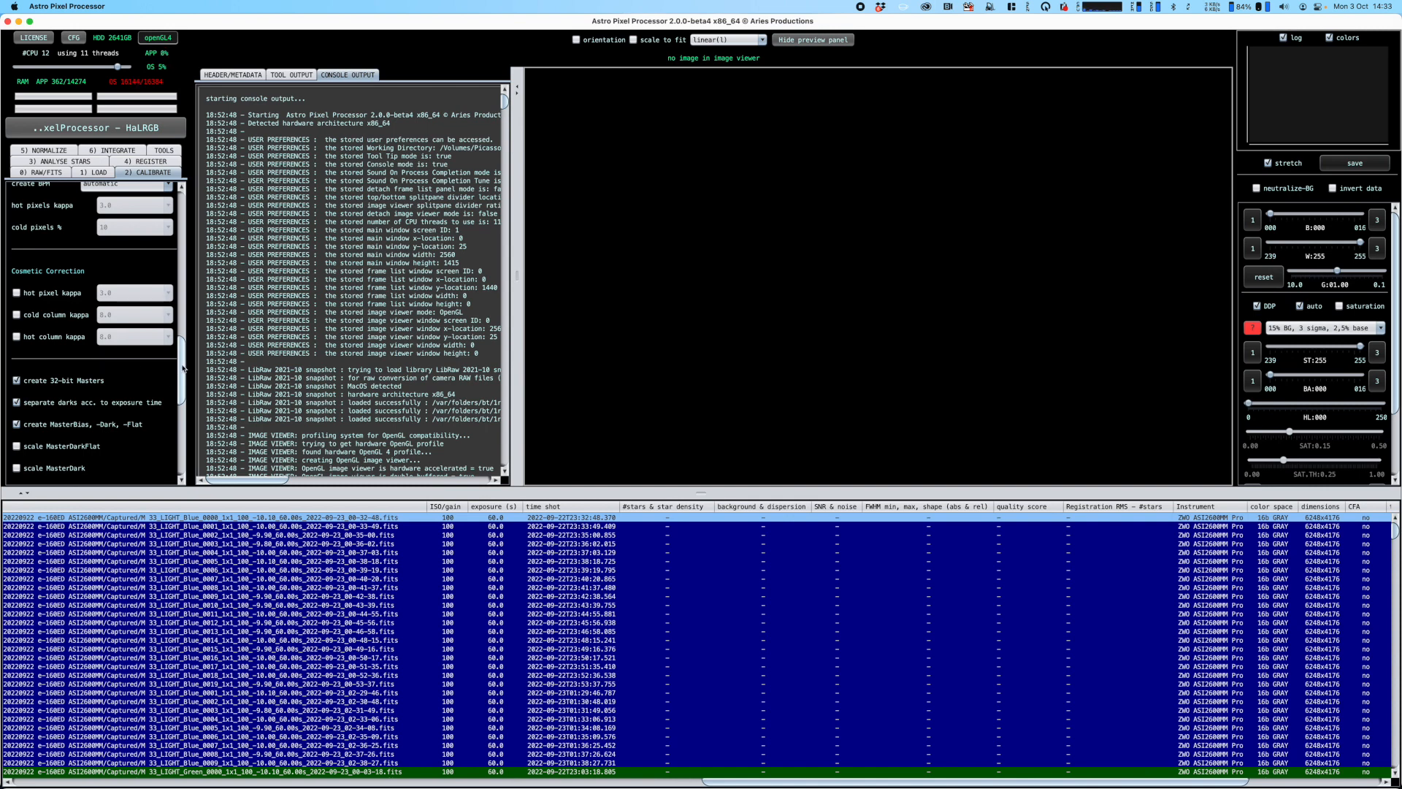
pyautogui.moveTo(183, 368); pyautogui.dragTo(178, 408)
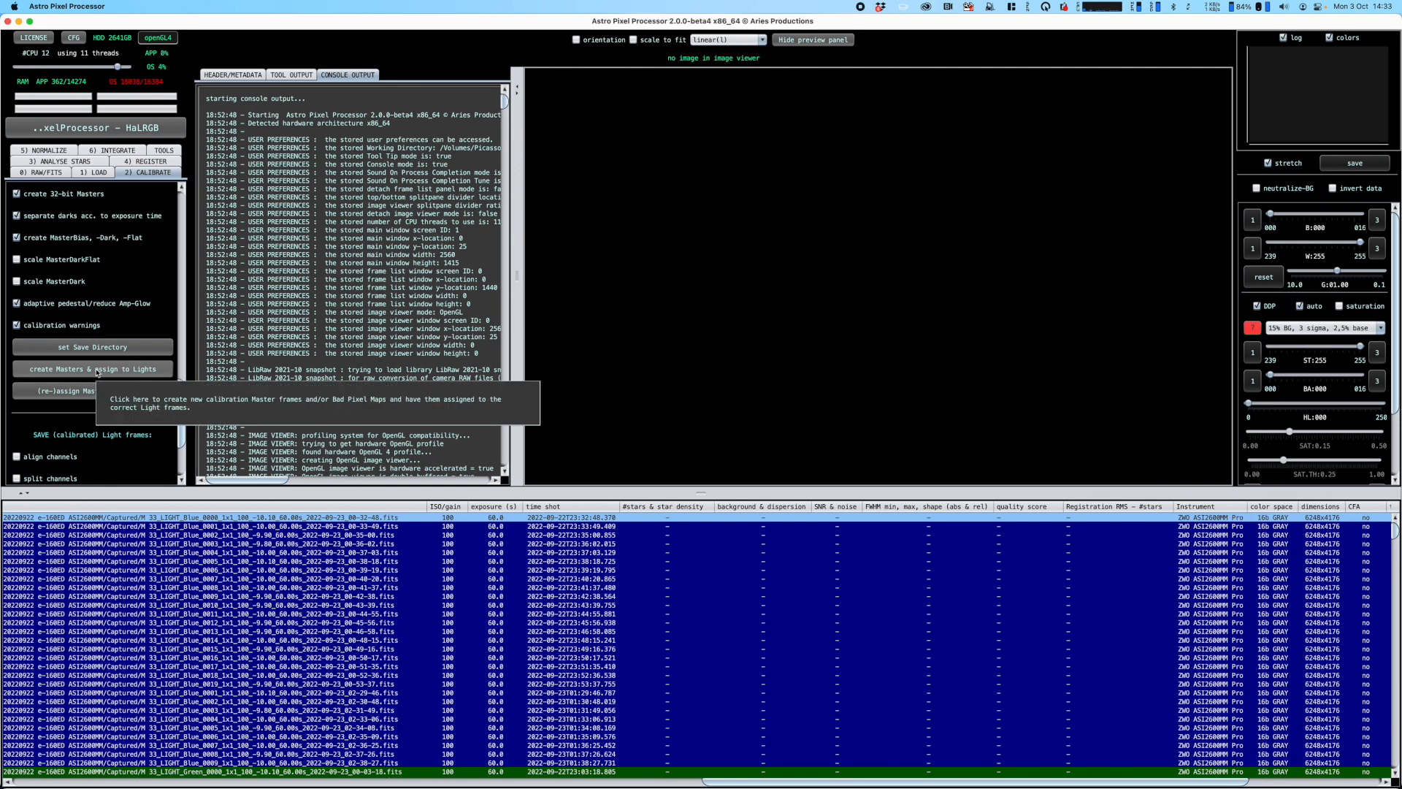
pyautogui.click(98, 368)
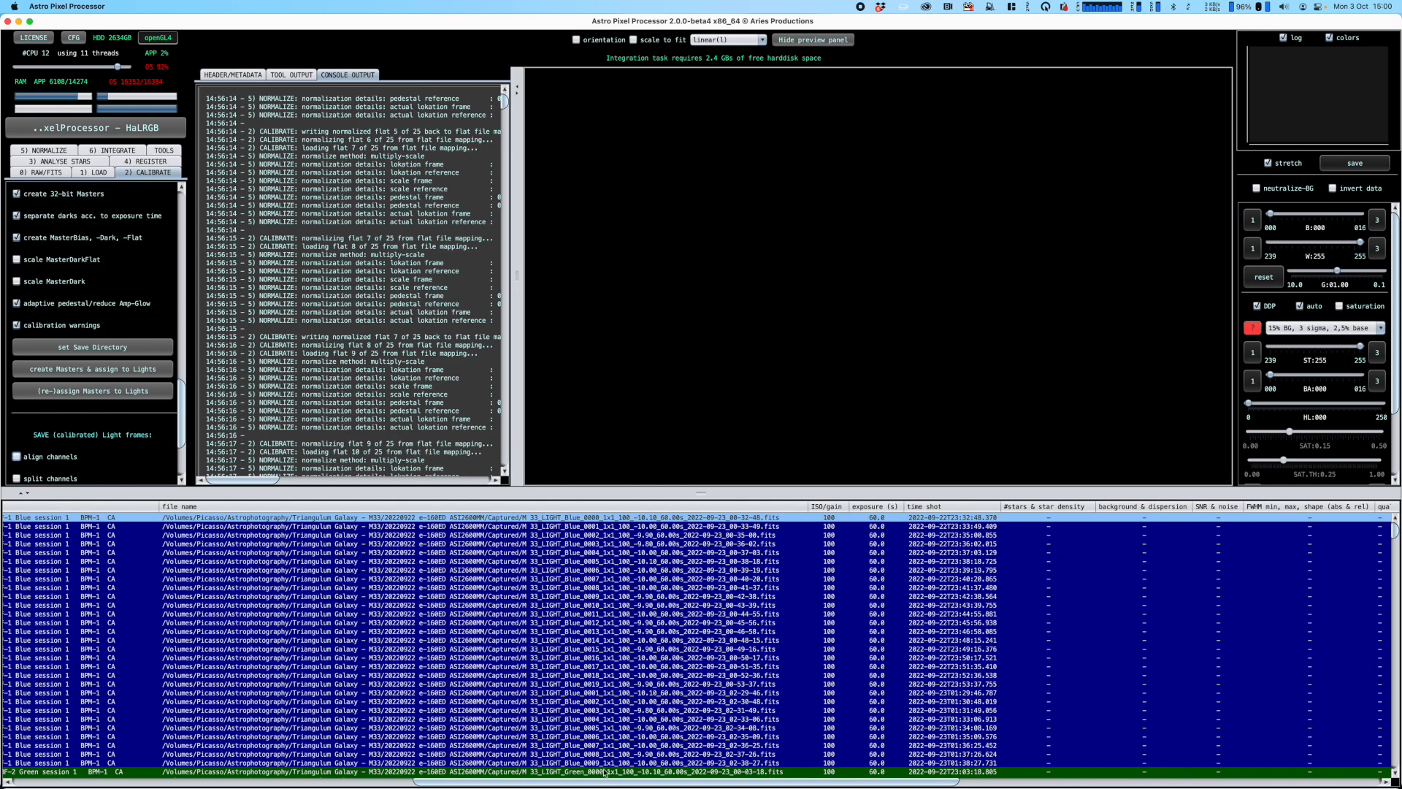
# - Preview the first Blue light frame in l-calibrated mode and set the stretch to 30% BG, 2 sigma, 0,0% base
pyautogui.moveTo(608, 784); pyautogui.dragTo(224, 783)
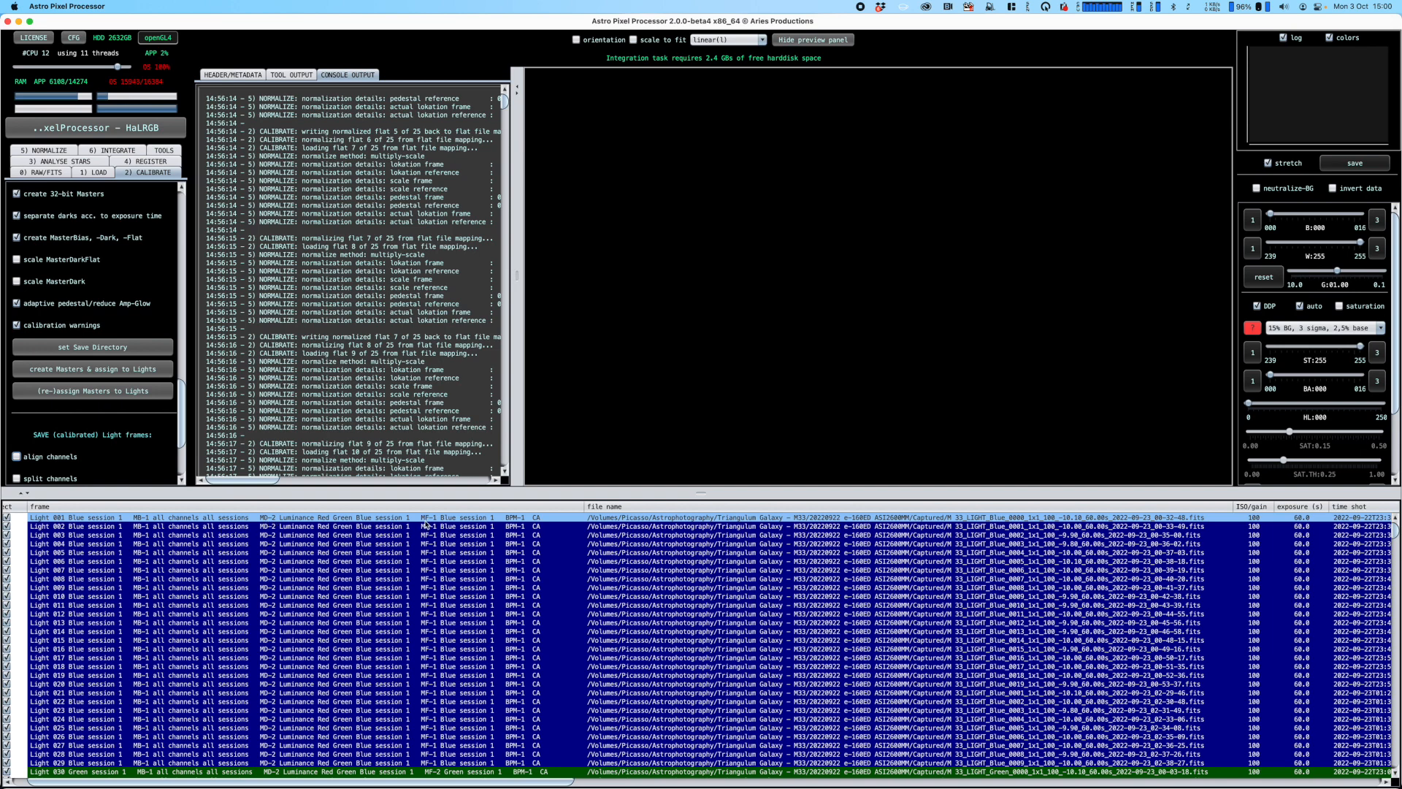
pyautogui.click(504, 520)
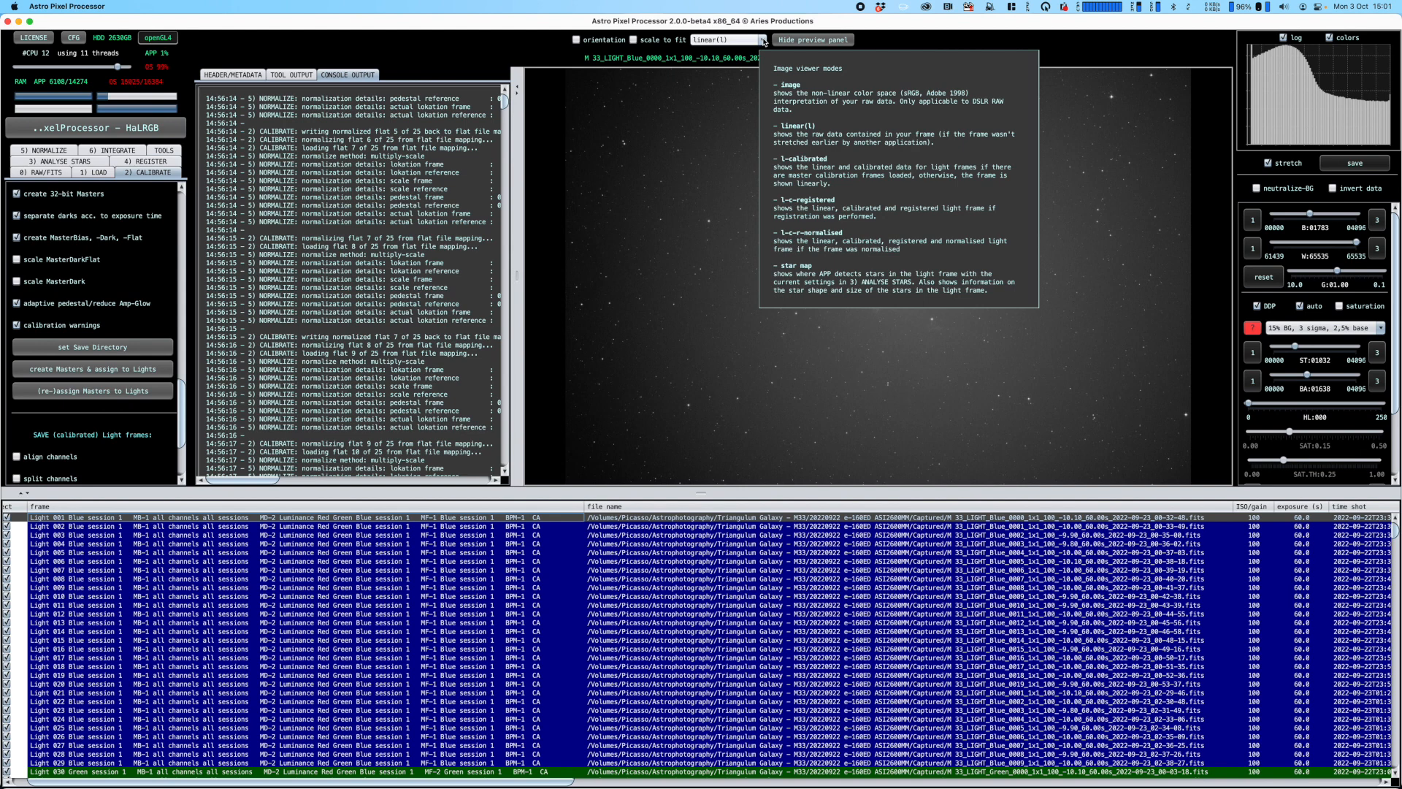
pyautogui.click(763, 41)
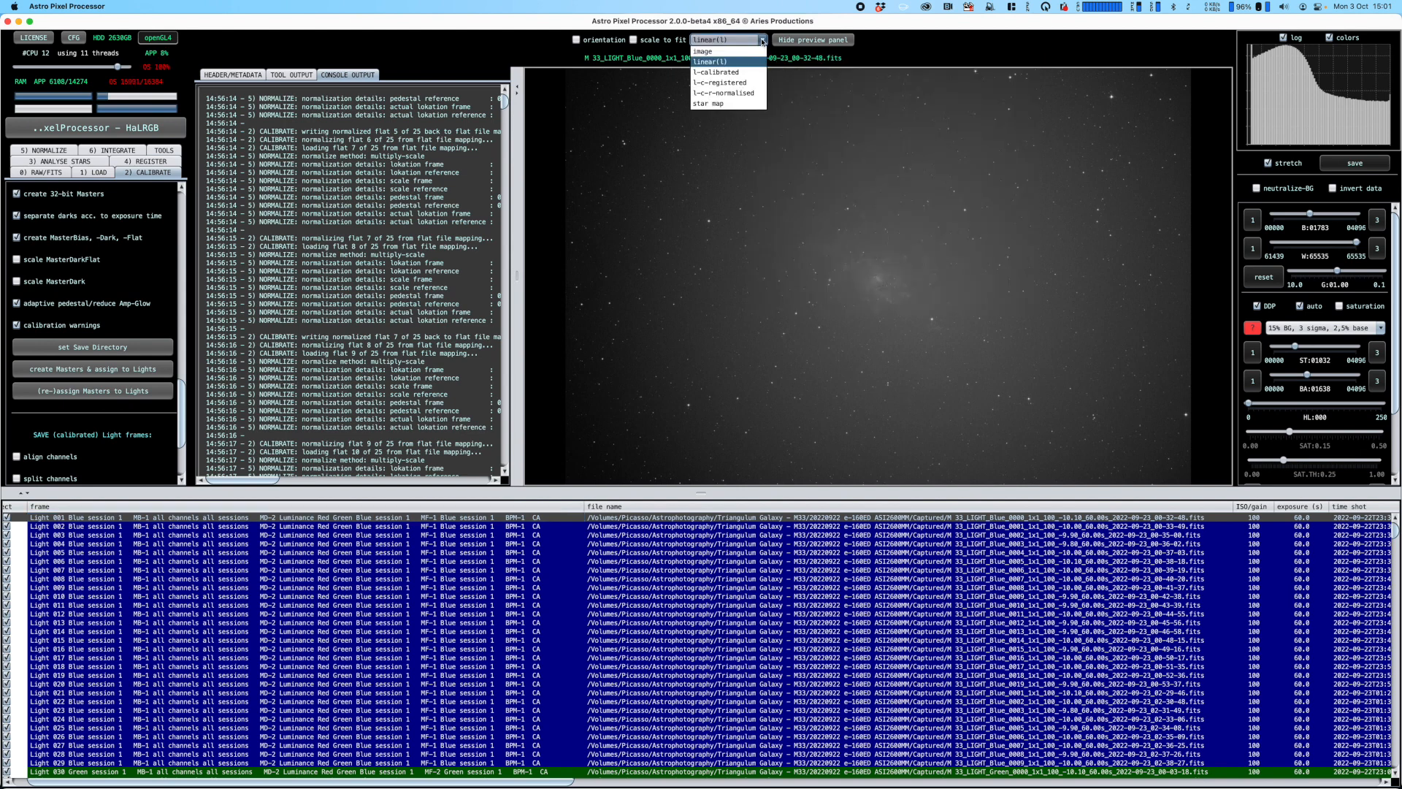
pyautogui.click(739, 73)
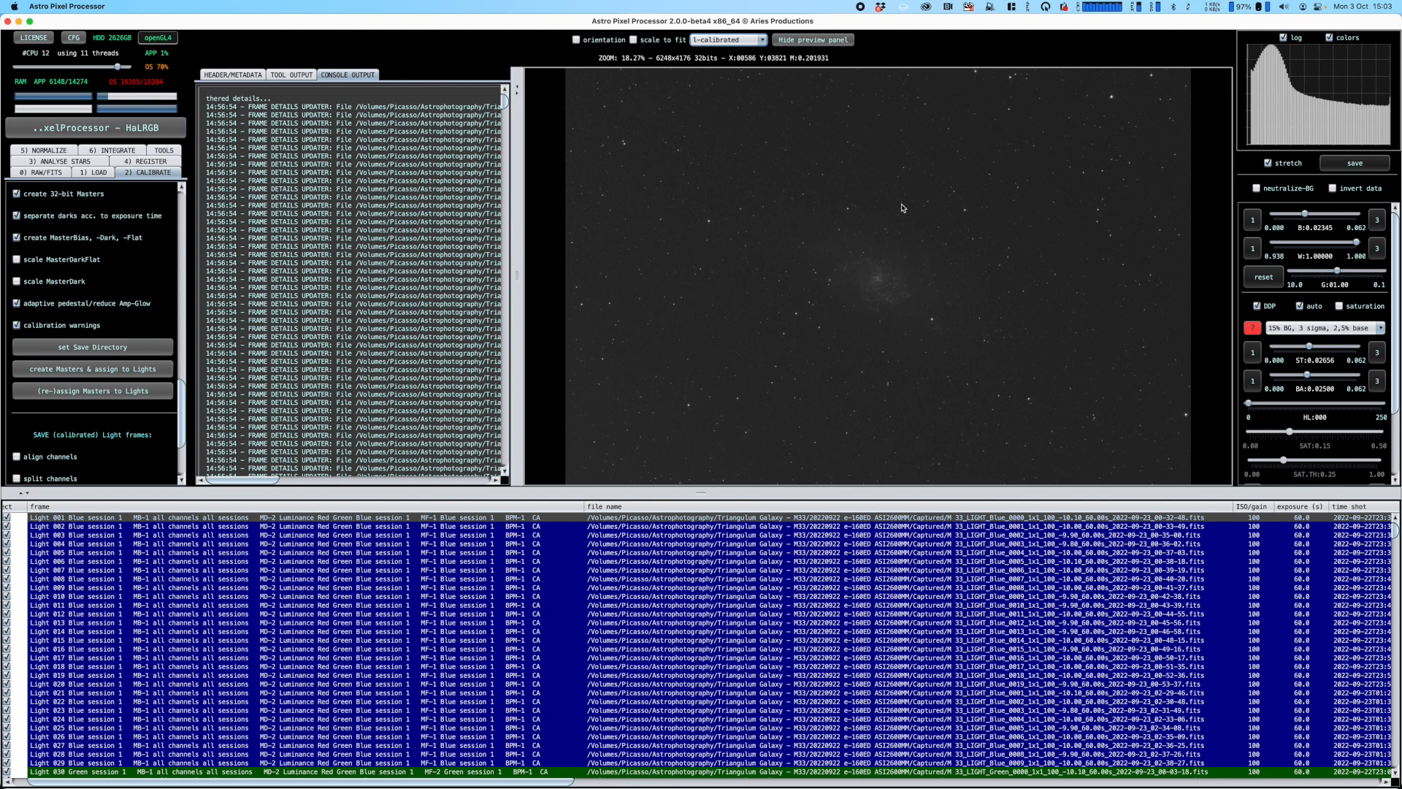
pyautogui.click(1351, 335)
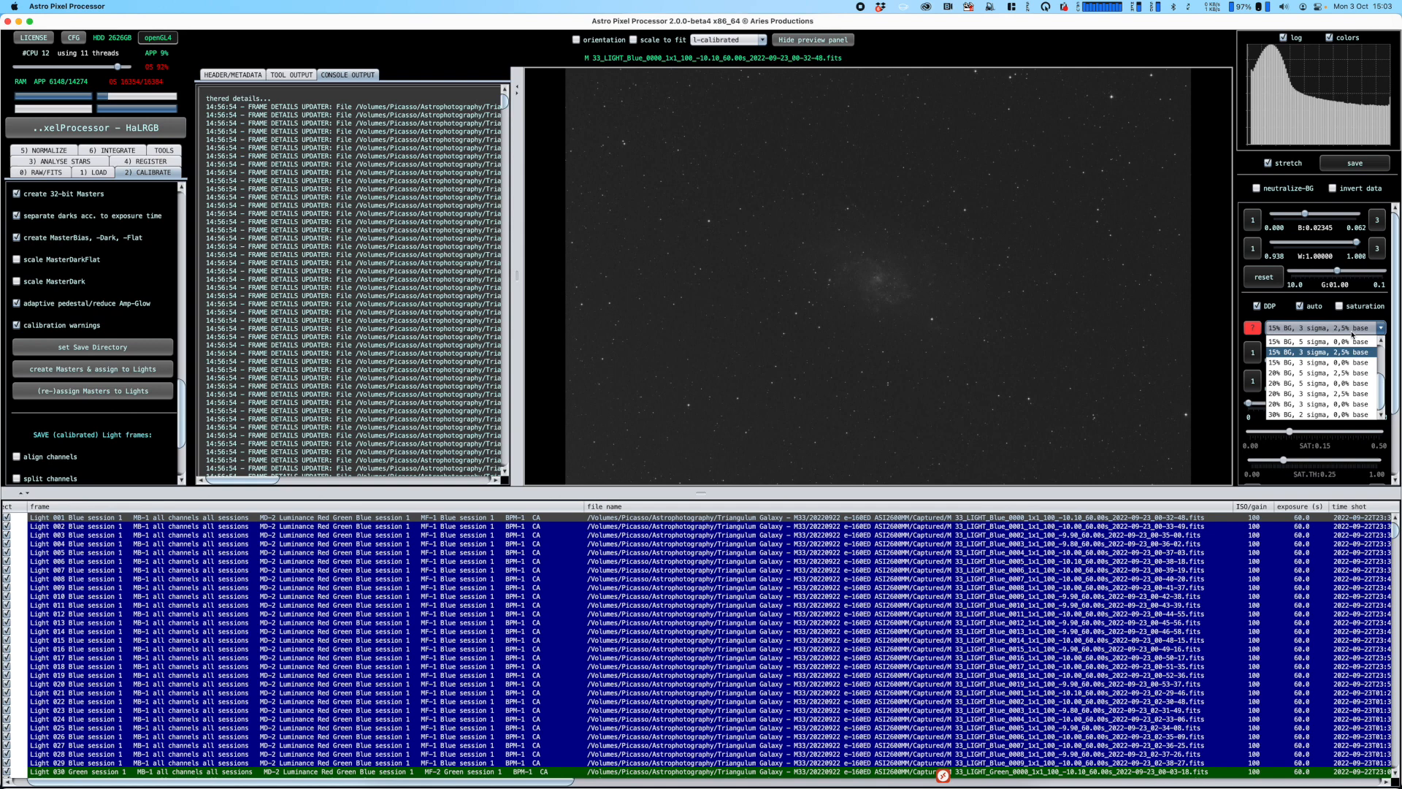
pyautogui.click(1325, 415)
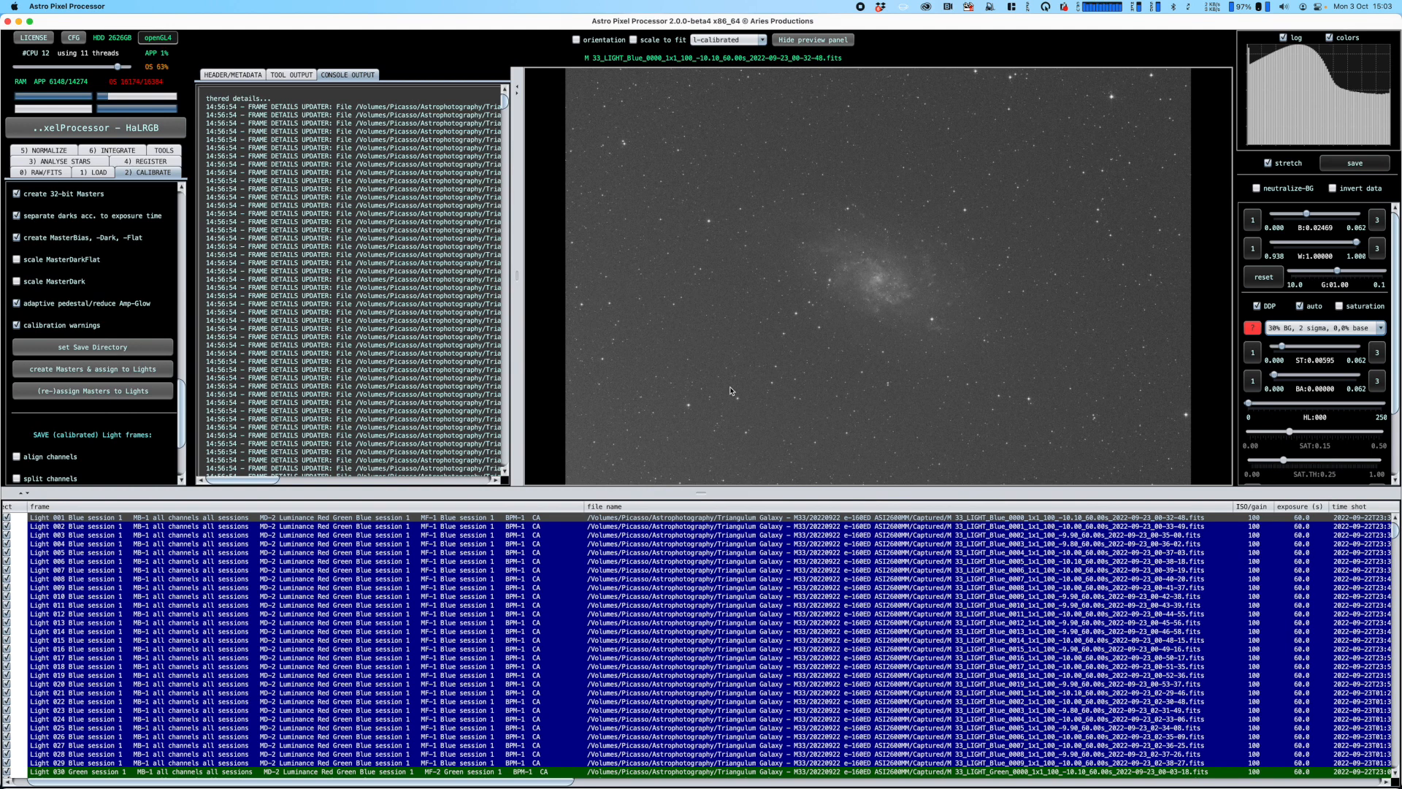
# - Inspect the calibrated preview of the first Green, Hydrogen-alpha, Luminance and Red light frames
pyautogui.scroll(-5, 532, 606)
pyautogui.click(531, 597)
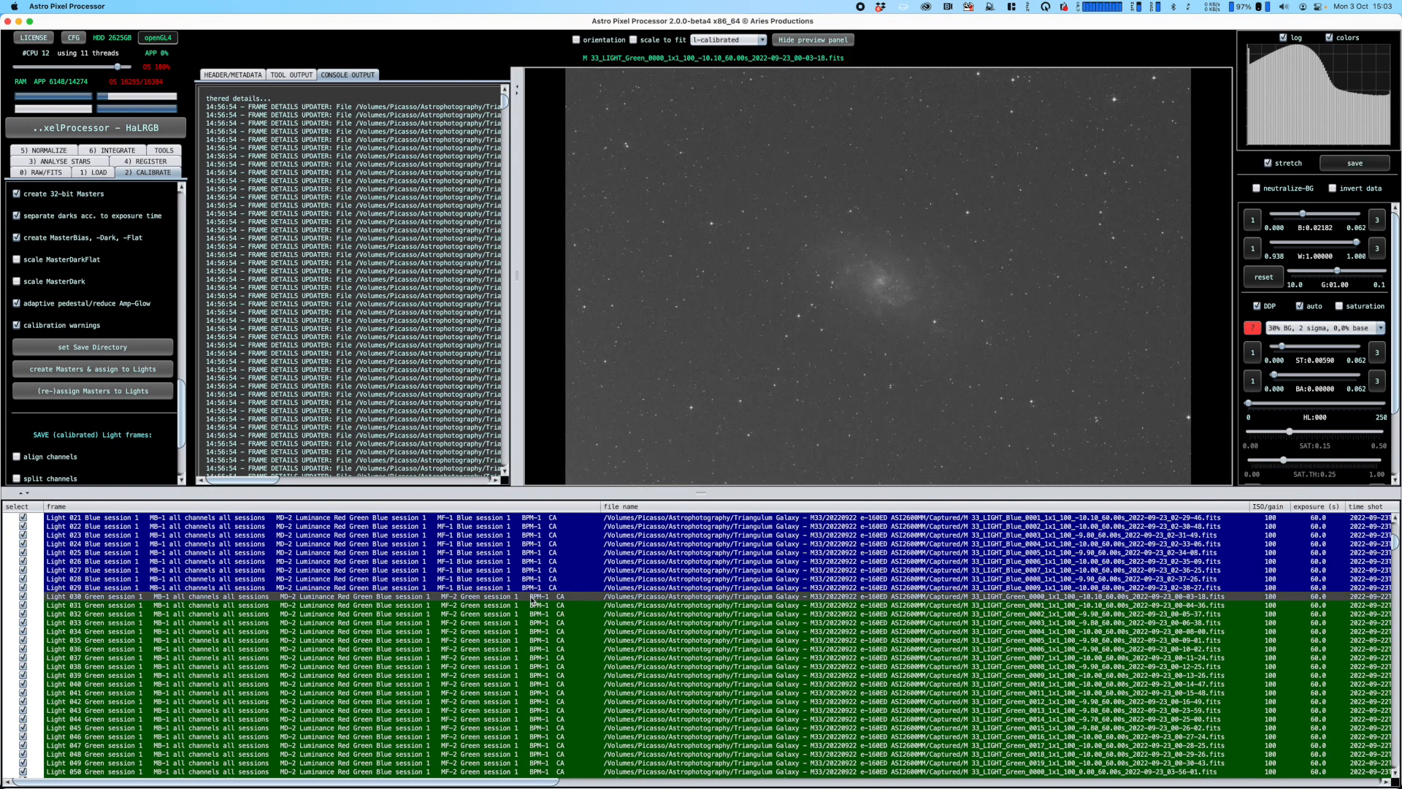
pyautogui.scroll(-6, 598, 652)
pyautogui.click(597, 649)
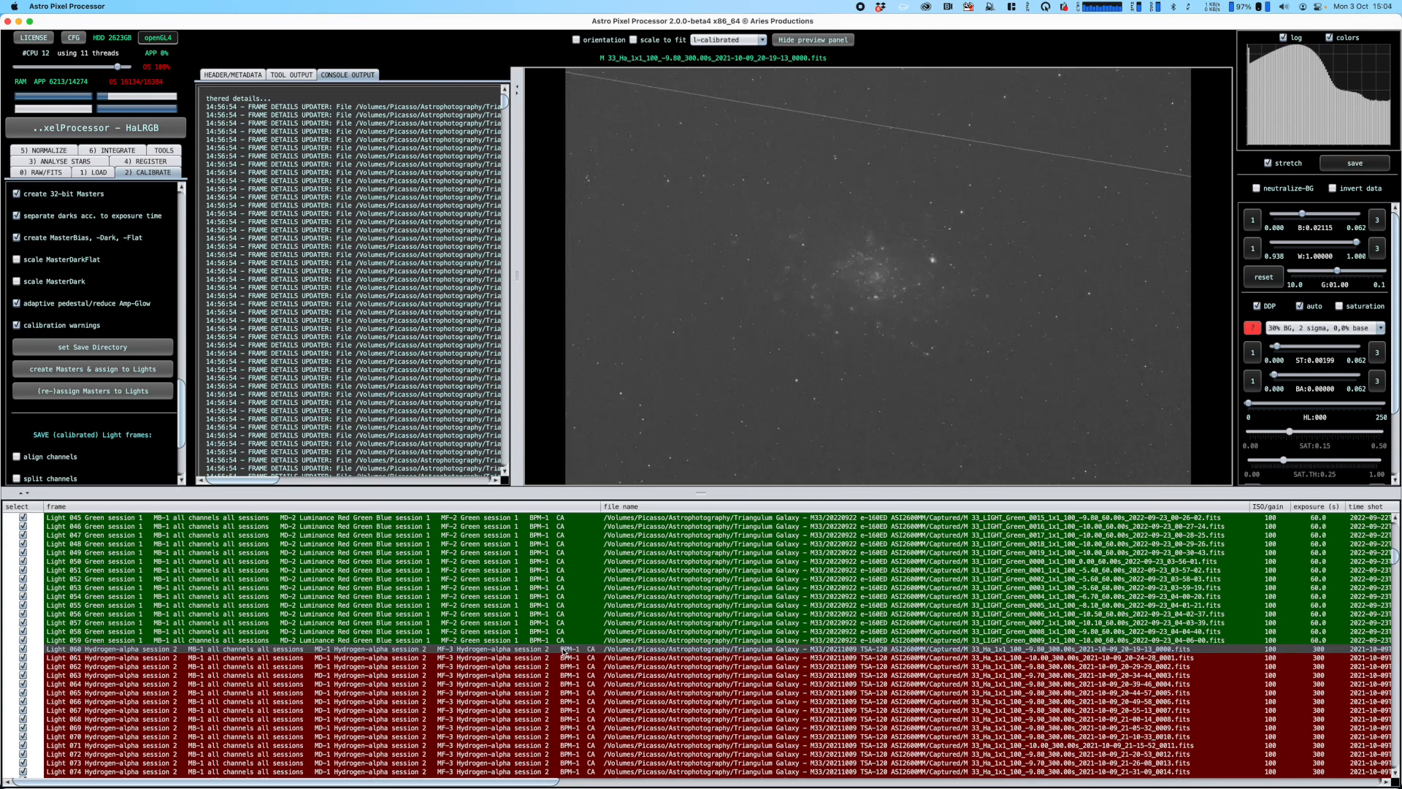
pyautogui.scroll(-5, 574, 713)
pyautogui.click(576, 694)
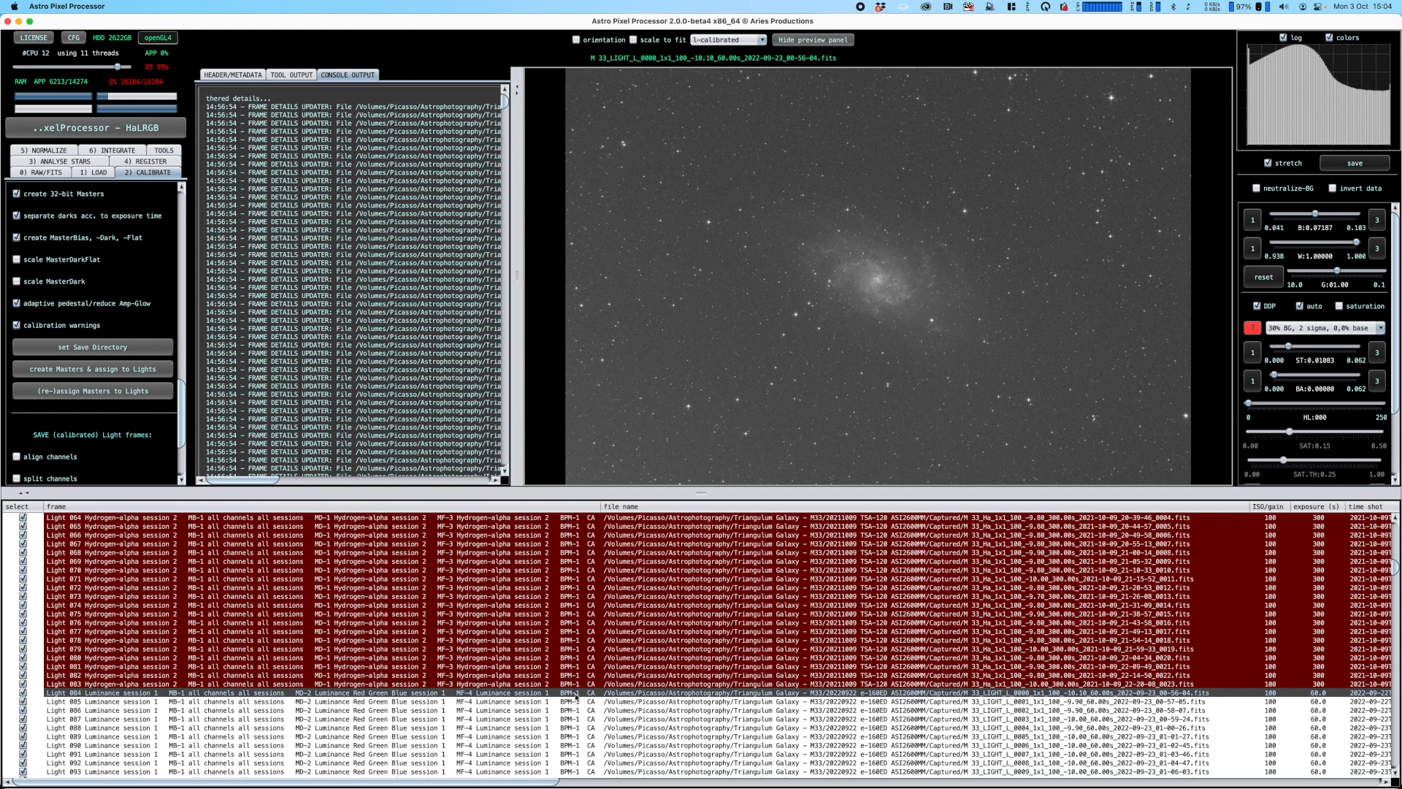
pyautogui.scroll(-20, 577, 696)
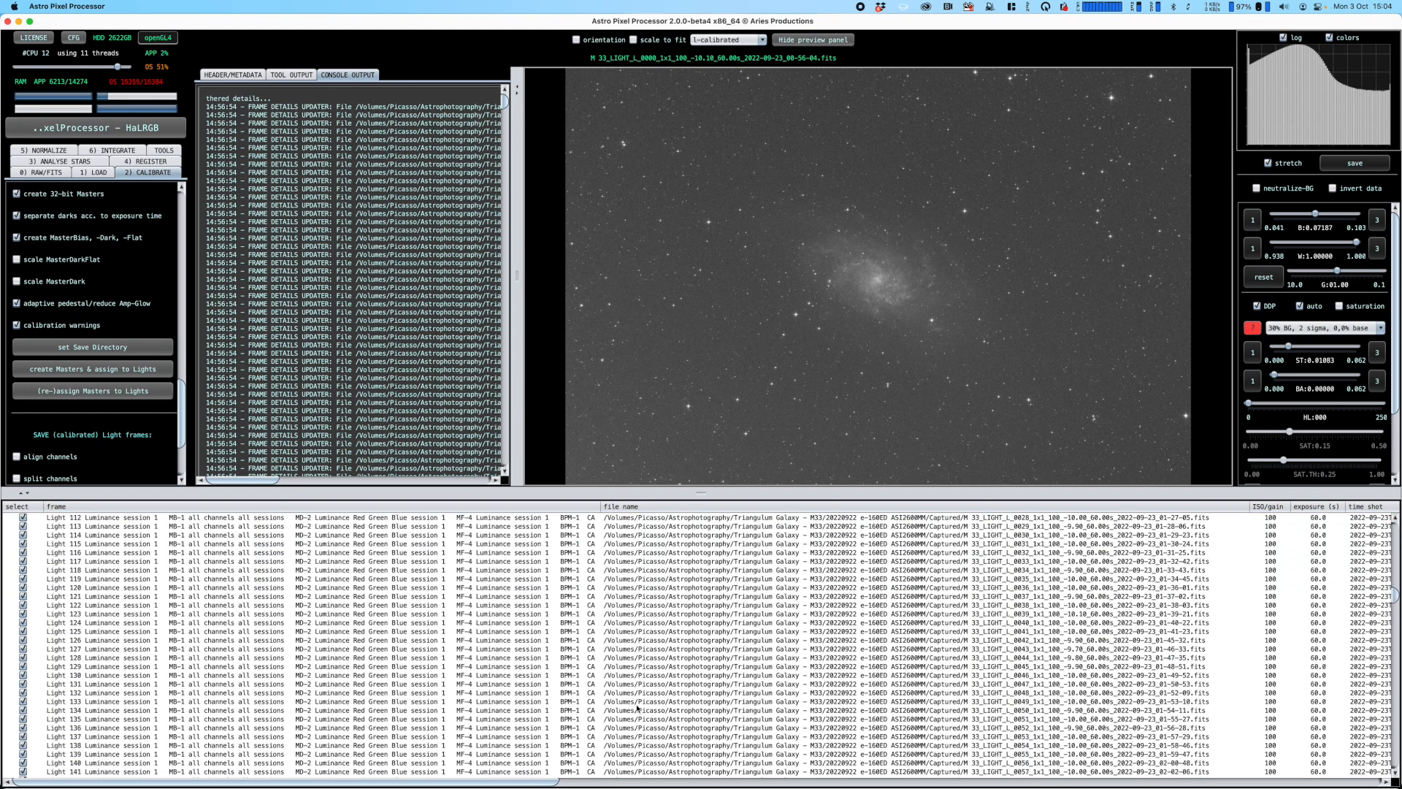
pyautogui.scroll(-2, 637, 706)
pyautogui.click(538, 582)
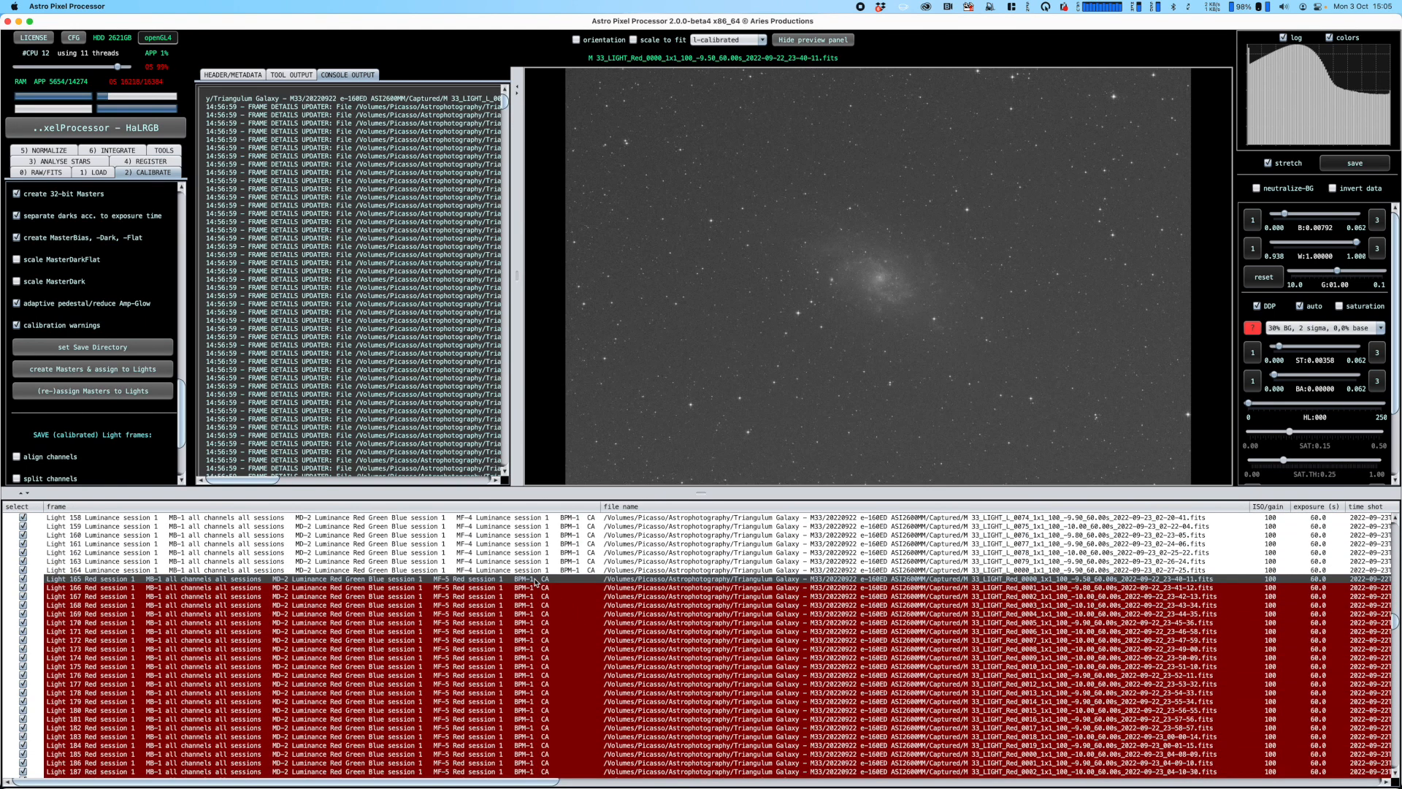
# - Analyse the stars in the light frames with the automatic target of 500 stars and sort the frames on quality
pyautogui.click(61, 162)
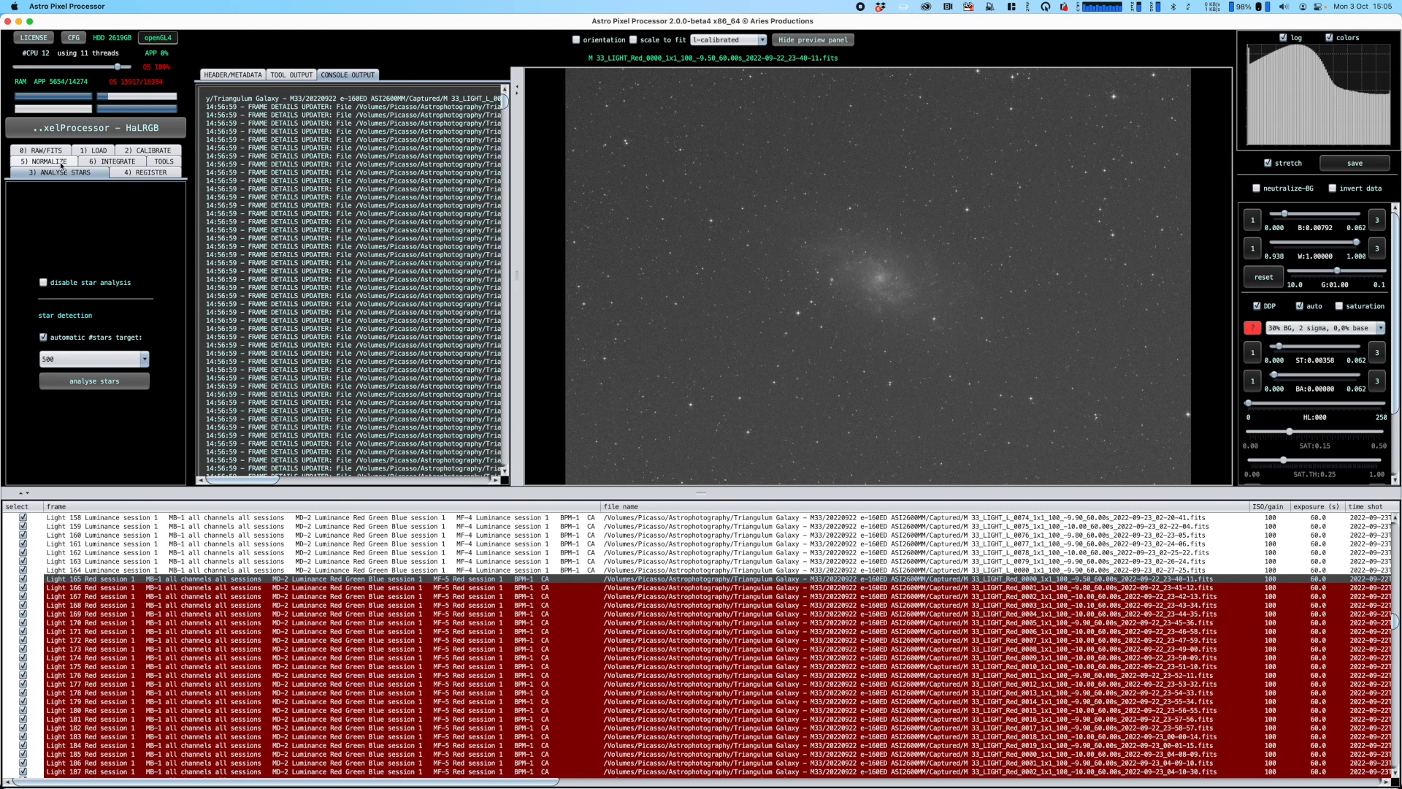
pyautogui.click(98, 382)
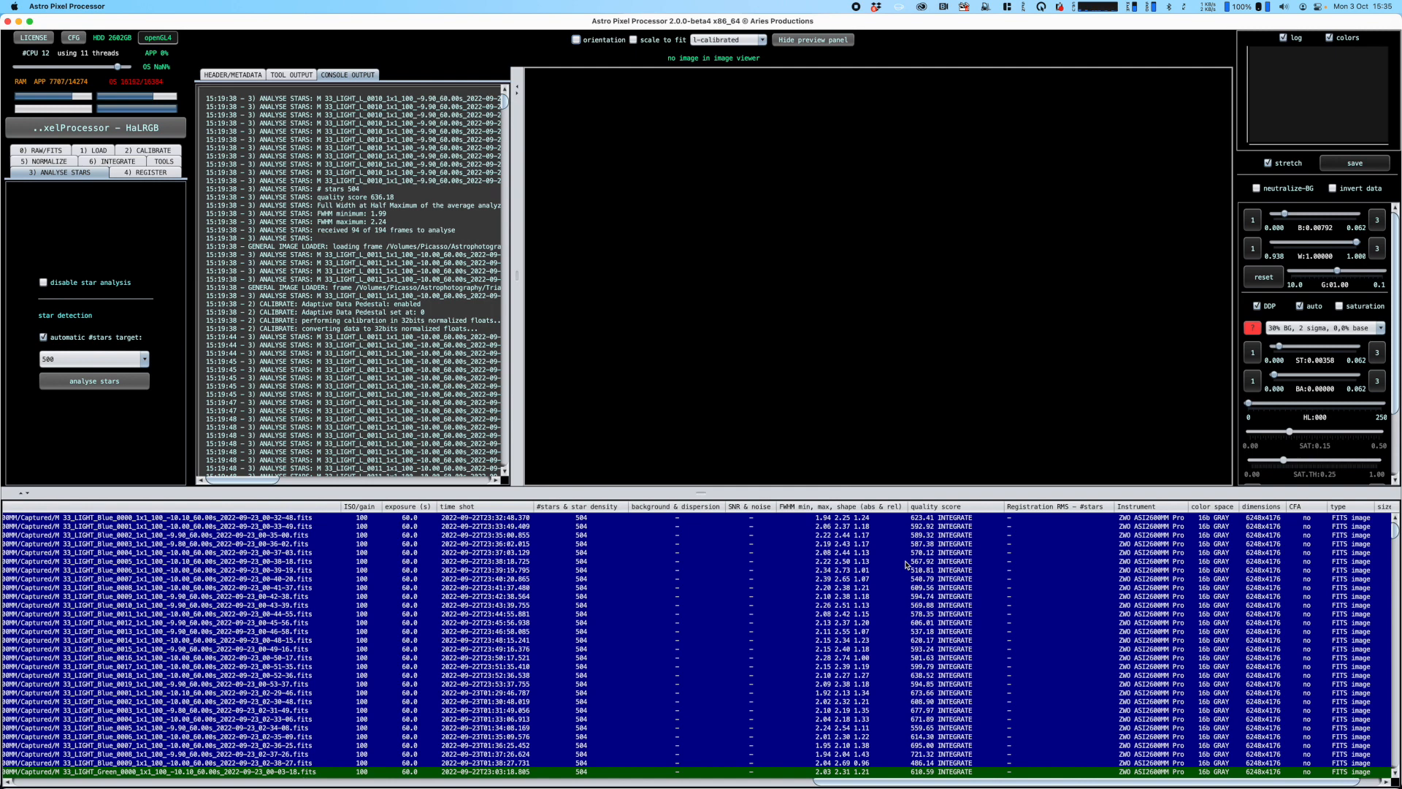
pyautogui.click(933, 519)
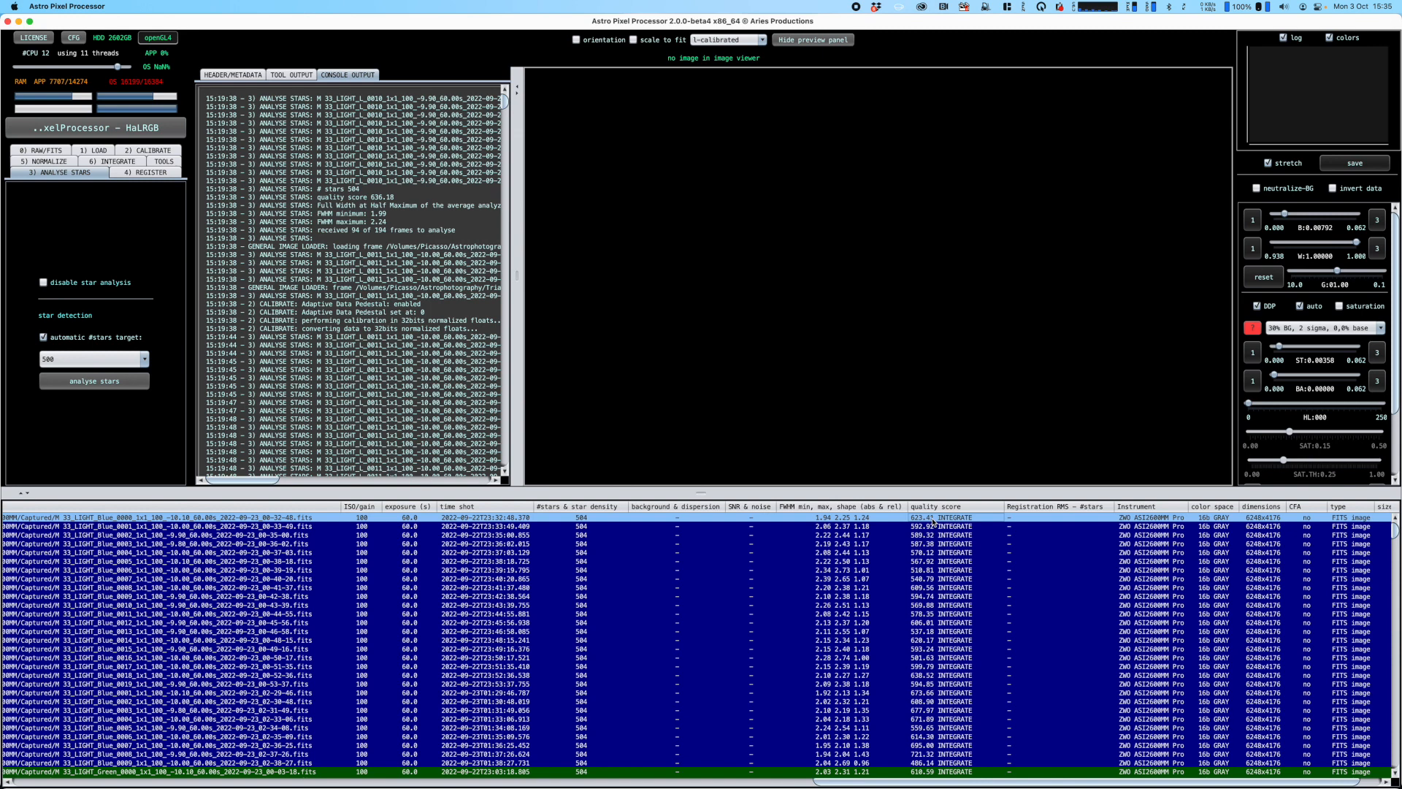
pyautogui.rightClick(934, 520)
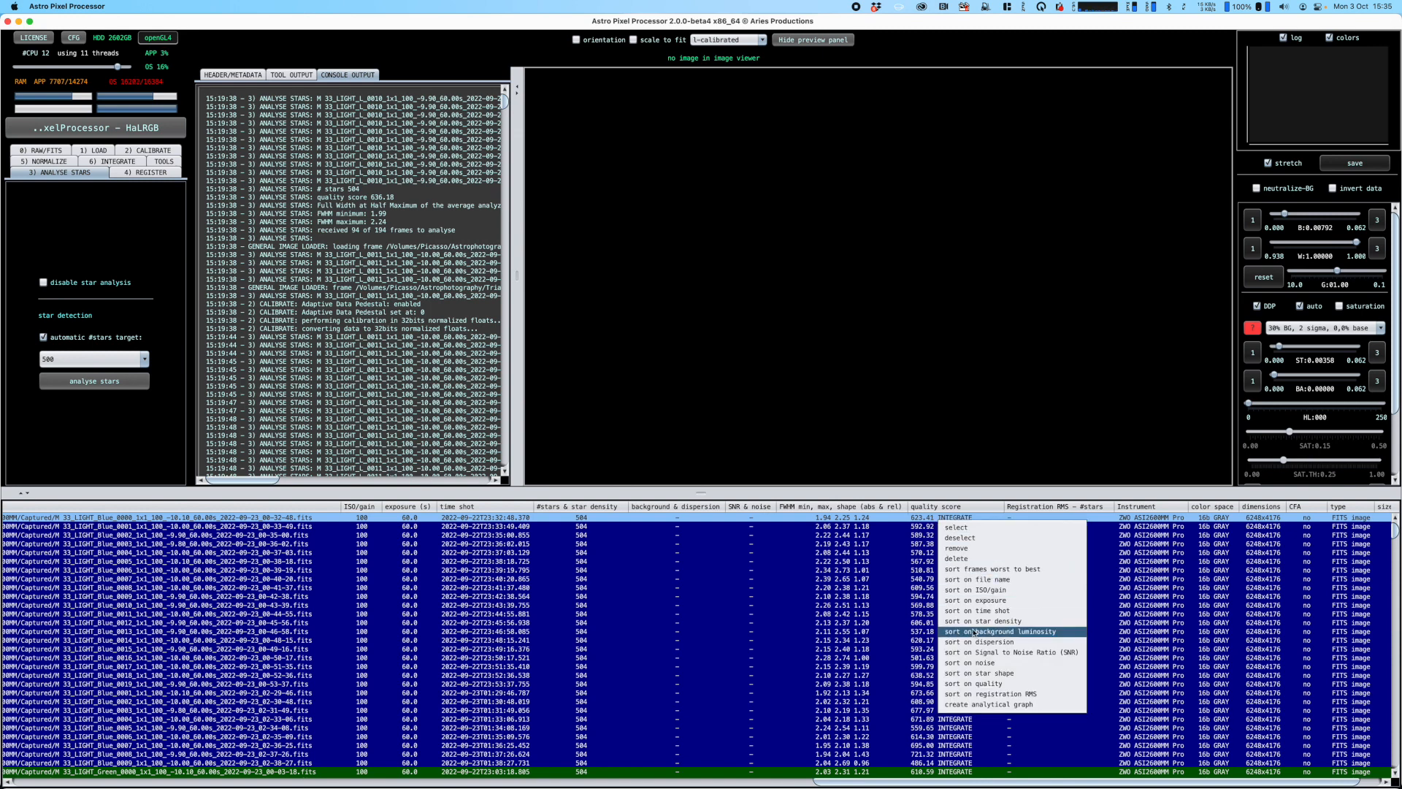
pyautogui.click(975, 687)
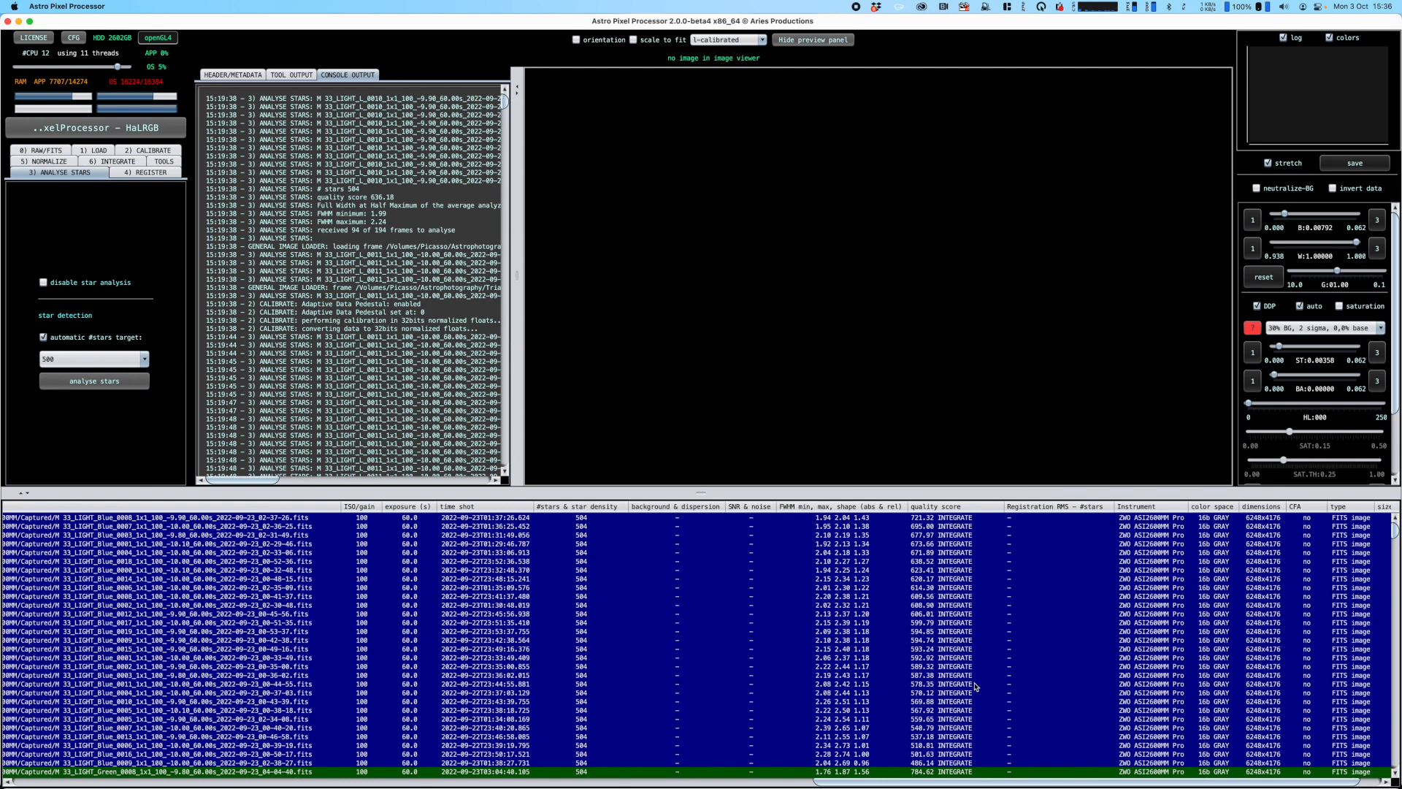
# - Create an analytical graph of the light frames that shows only the quality parameter
pyautogui.rightClick(937, 521)
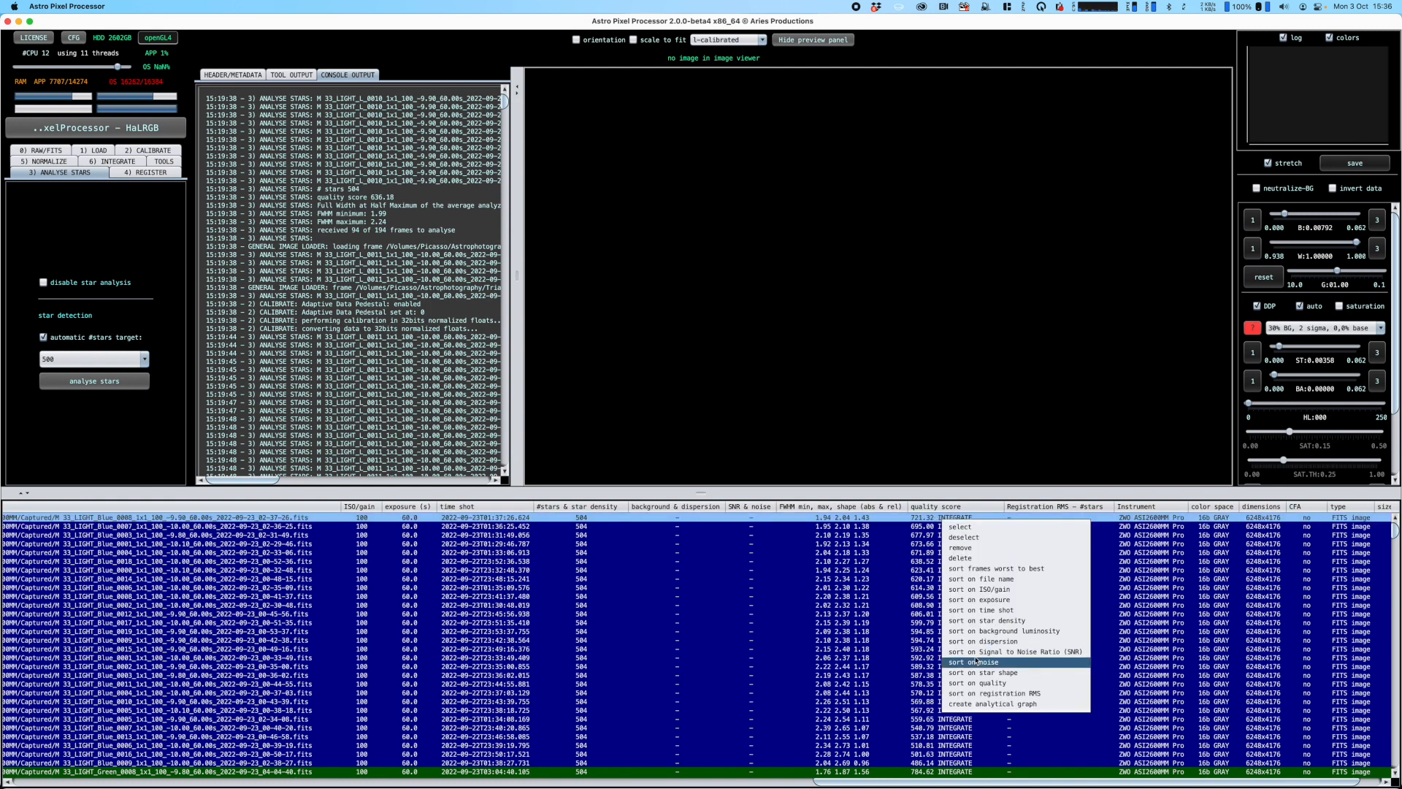
pyautogui.click(988, 705)
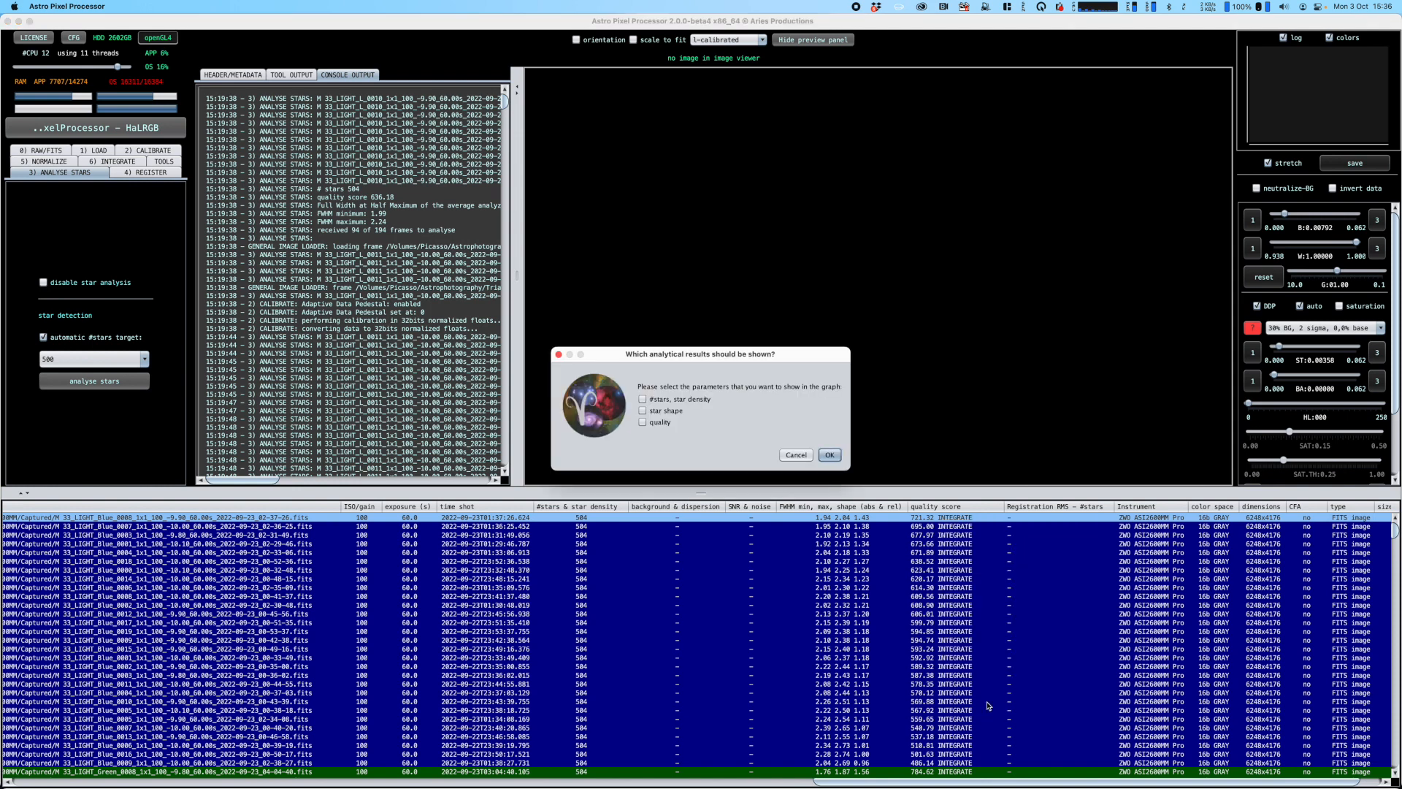
pyautogui.click(656, 424)
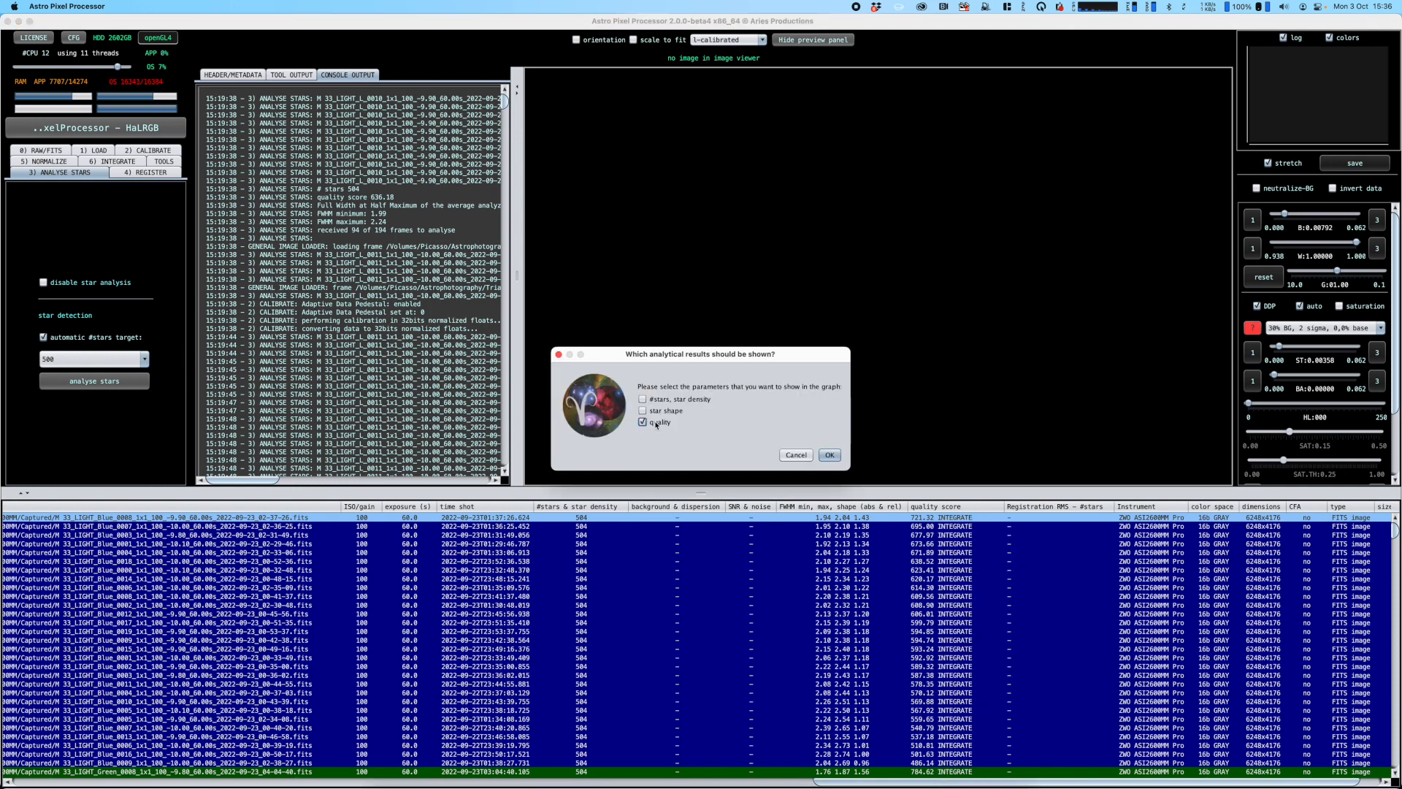
pyautogui.click(829, 455)
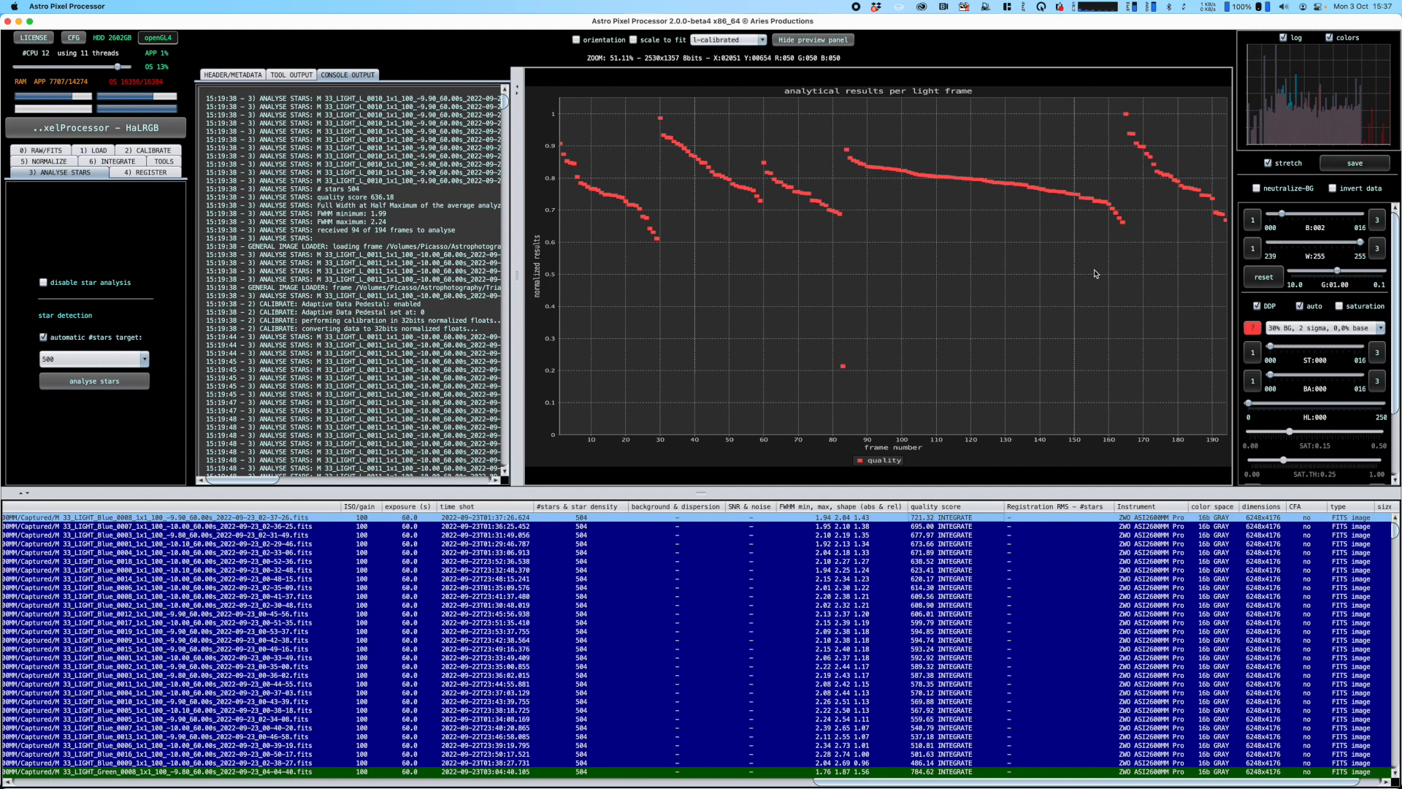
# - Inspect the last-ranked Blue light frame as a star map and as a zoomed-in l-calibrated image
pyautogui.click(840, 762)
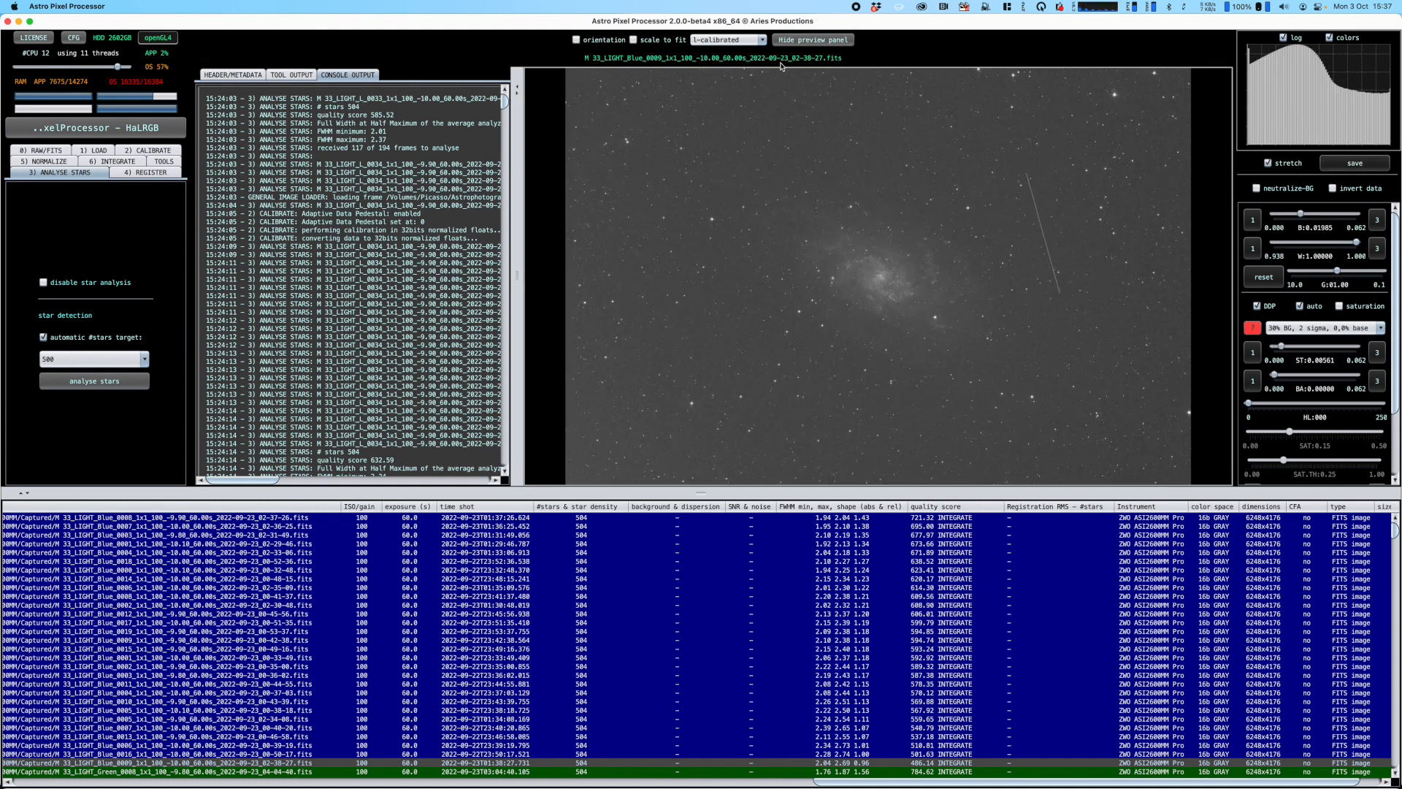
pyautogui.click(761, 41)
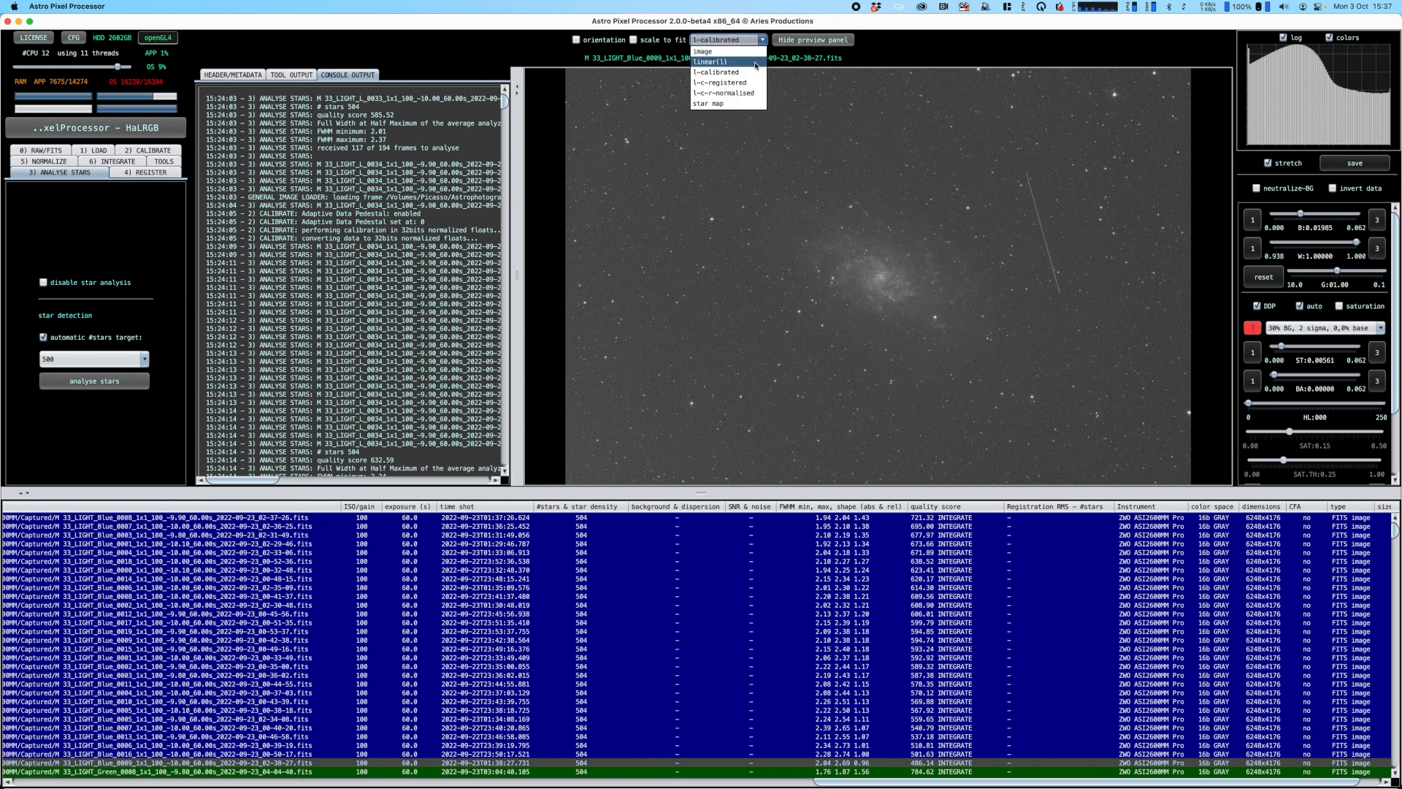
pyautogui.click(737, 104)
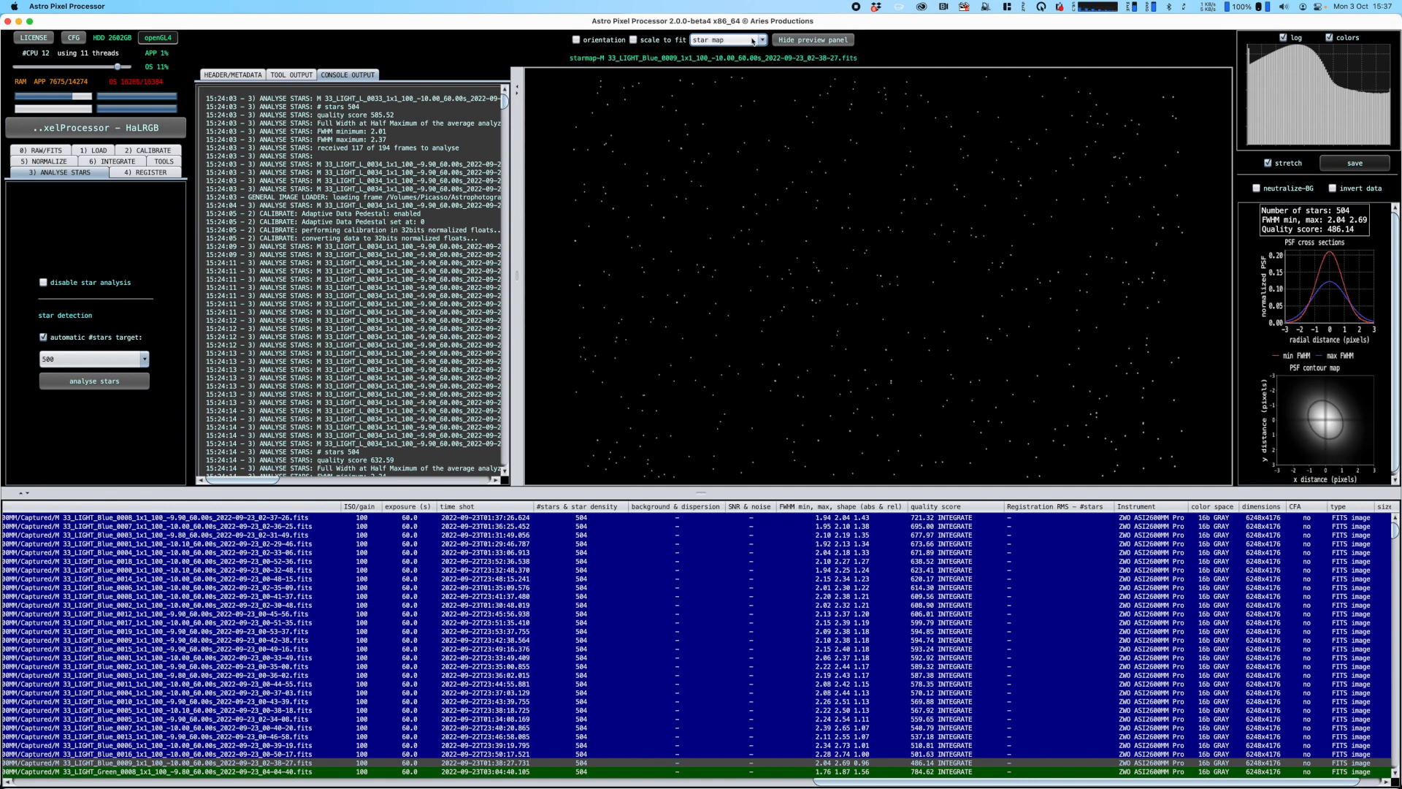
pyautogui.click(750, 42)
pyautogui.click(737, 73)
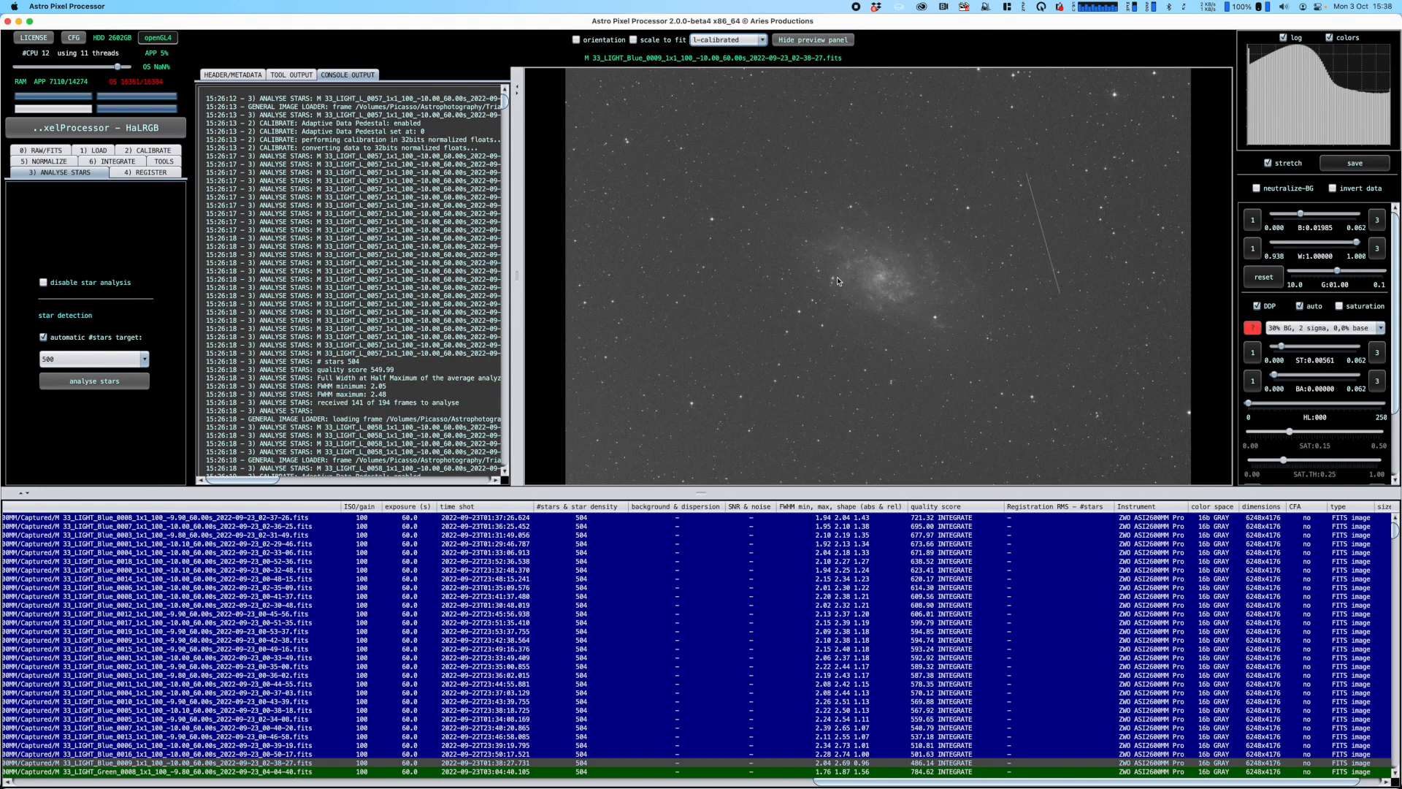
pyautogui.click(769, 293)
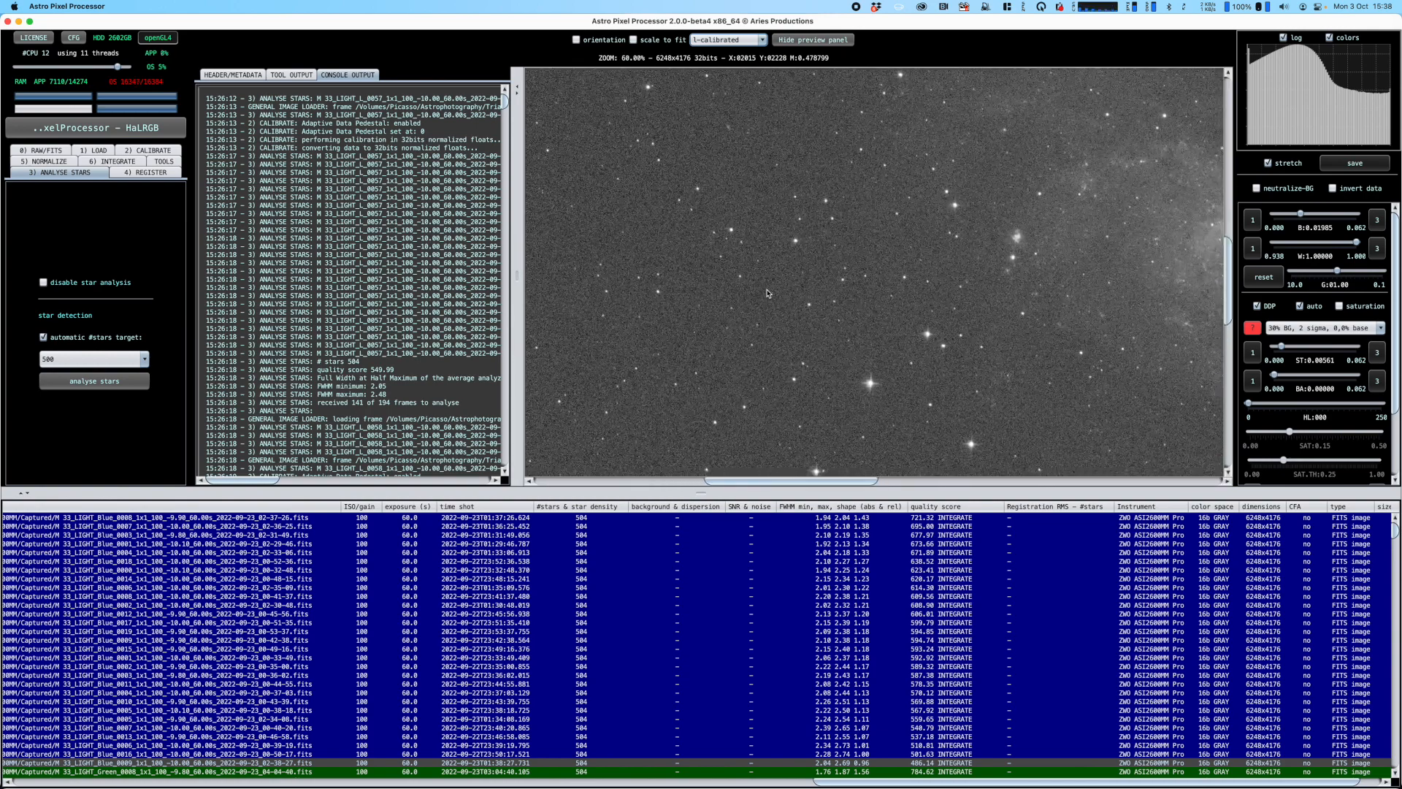
# - Deselect the last-ranked Blue light frame, Light 029, so it is excluded from processing
pyautogui.scroll(3, 768, 293)
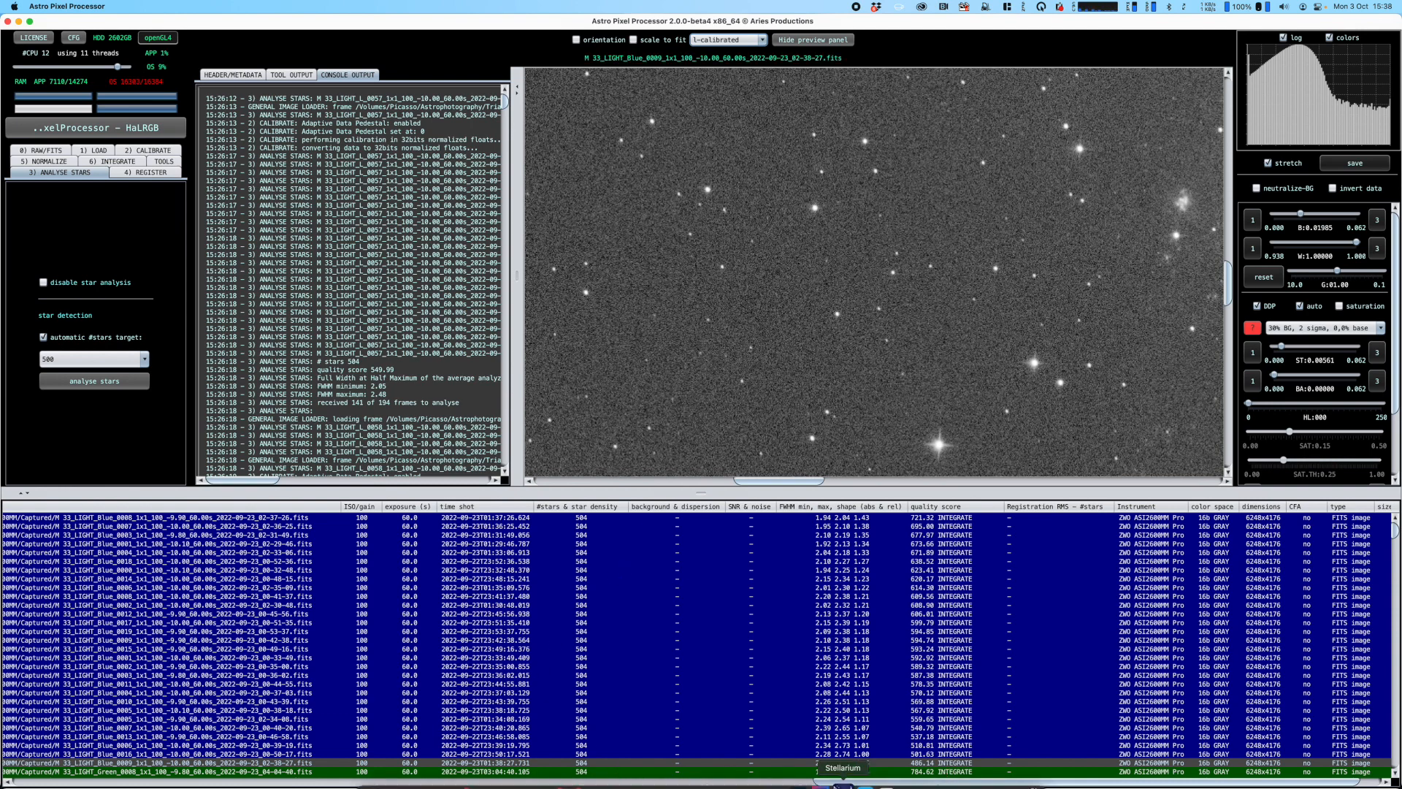
pyautogui.moveTo(869, 781); pyautogui.dragTo(64, 785)
pyautogui.click(22, 763)
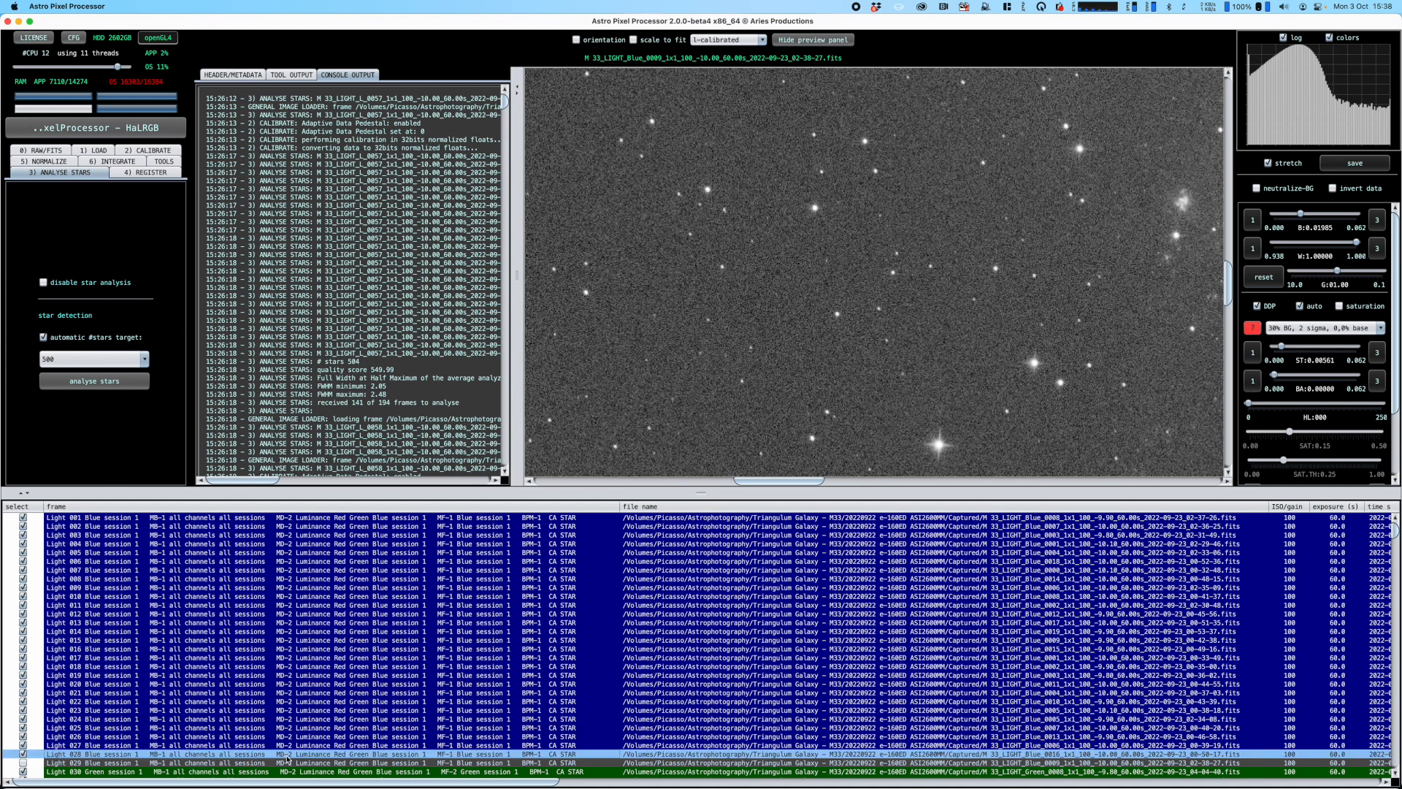
# - Check the Light 028 Blue frame as l-calibrated image and star map, and exclude it from the selection
pyautogui.click(327, 755)
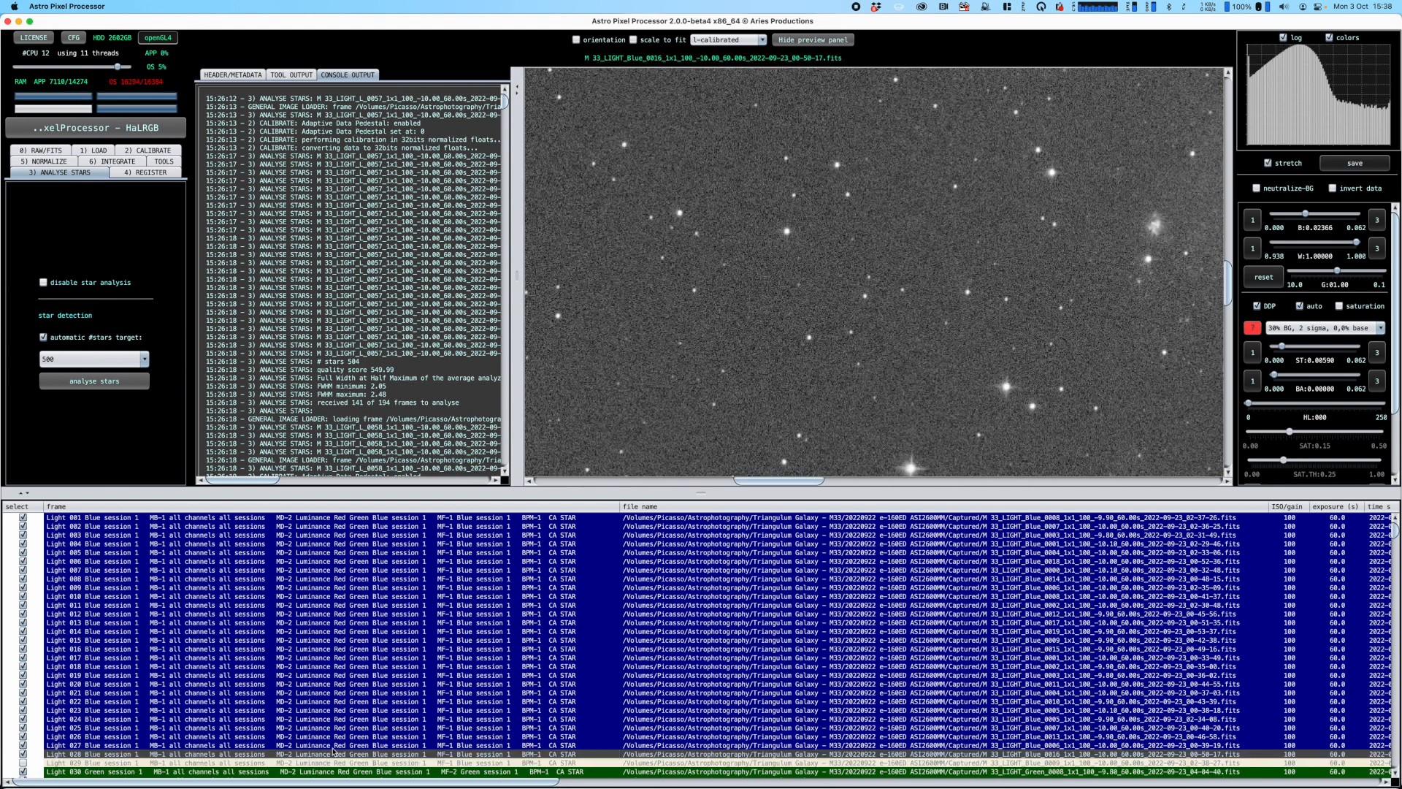
pyautogui.click(729, 40)
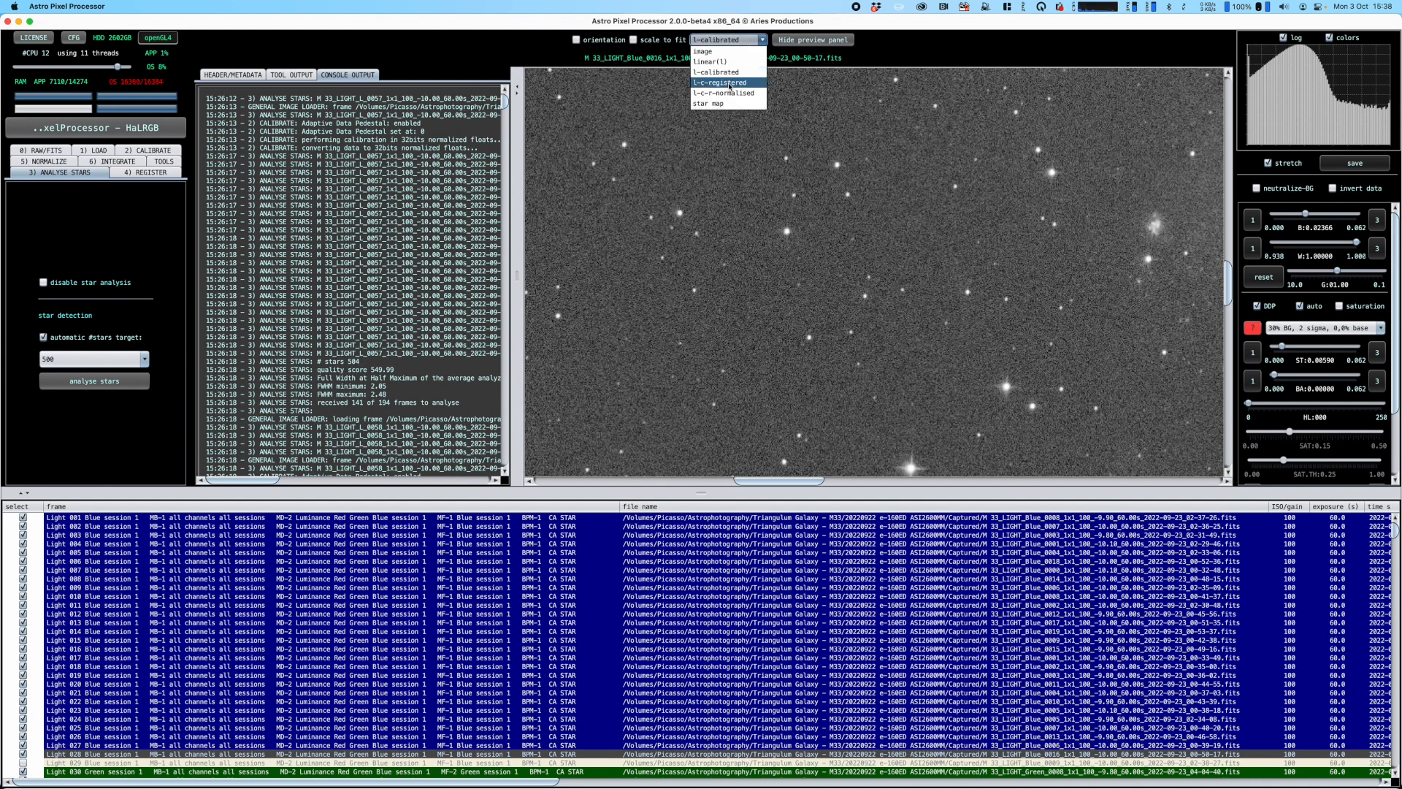
pyautogui.click(727, 103)
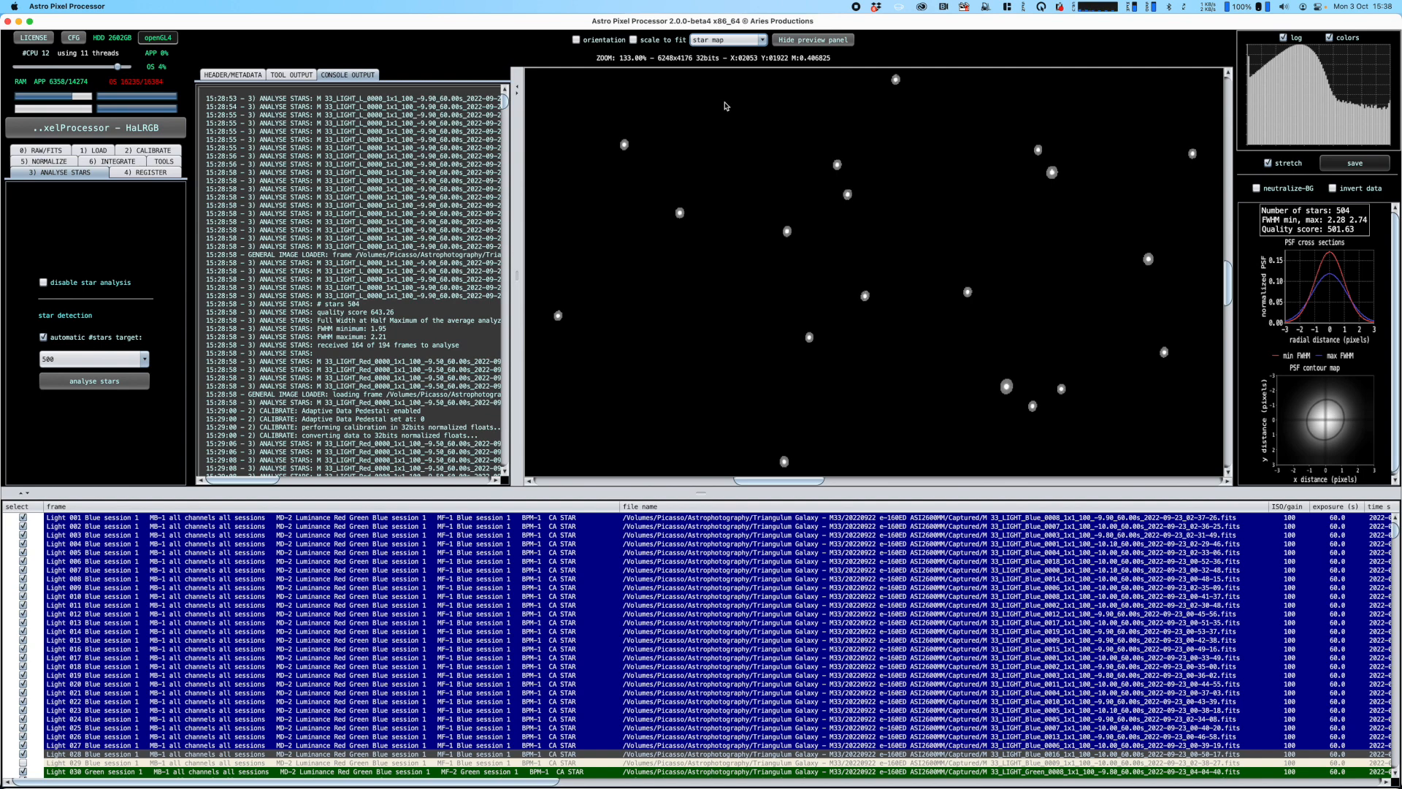
pyautogui.click(23, 754)
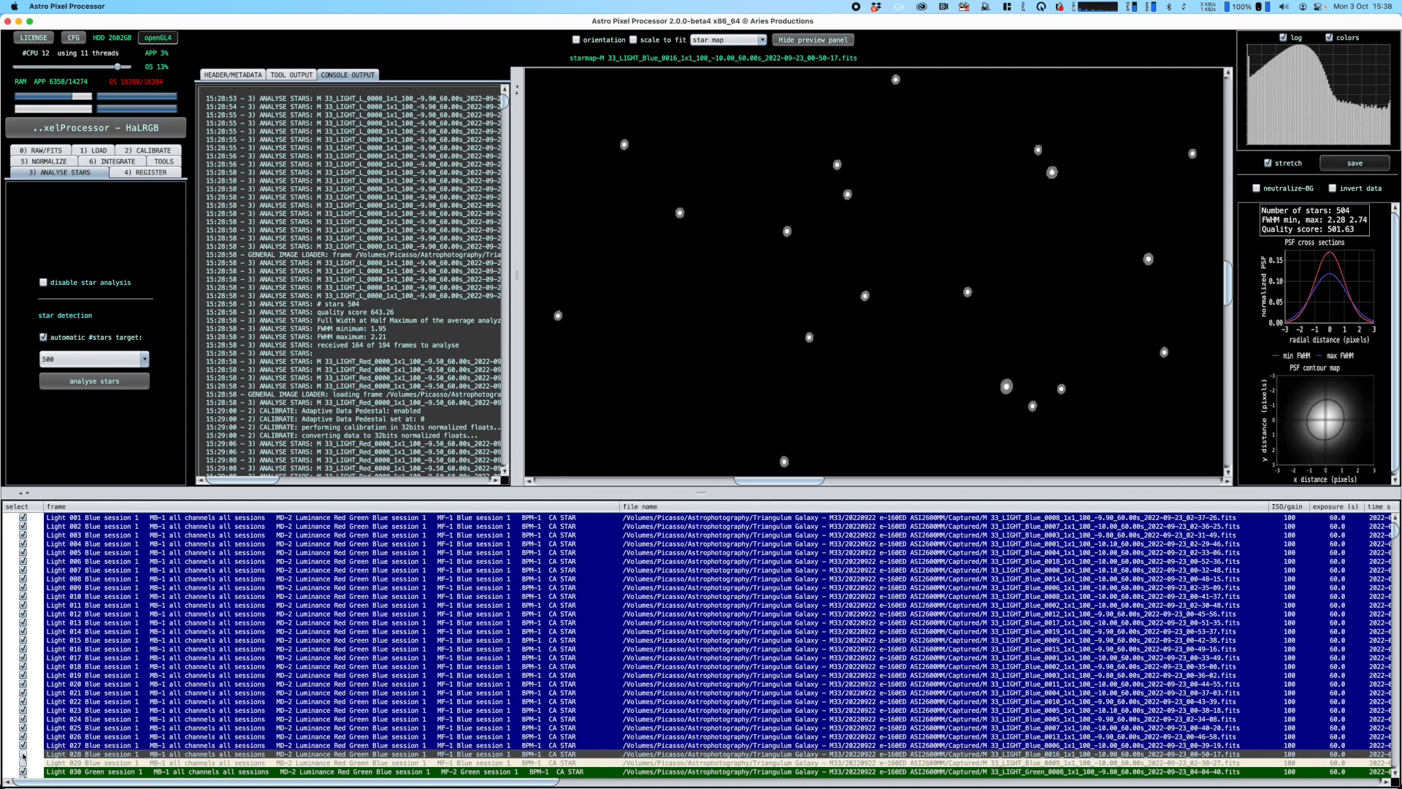
# - Inspect the Light 027 Blue frame as a star map and as an l-calibrated image
pyautogui.click(158, 746)
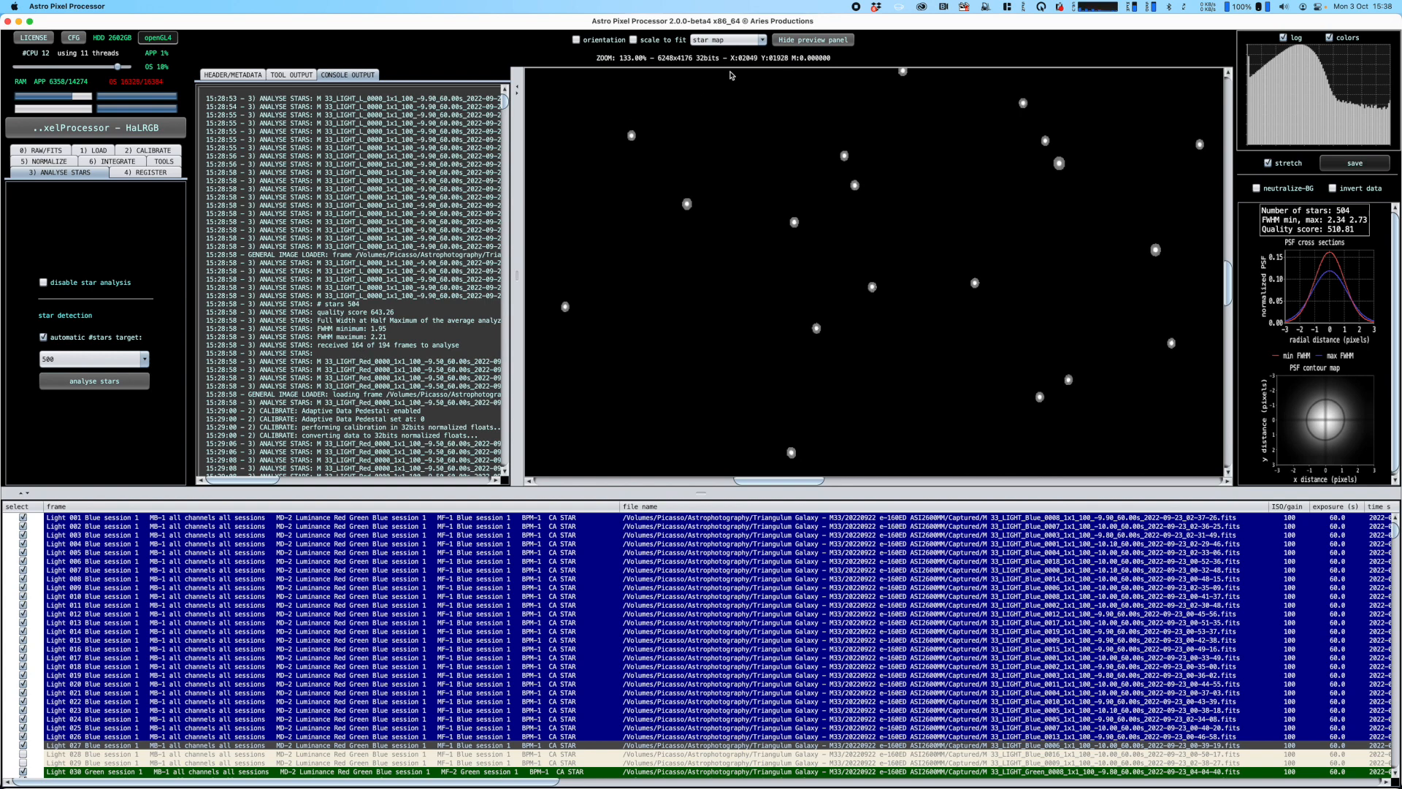
pyautogui.click(760, 41)
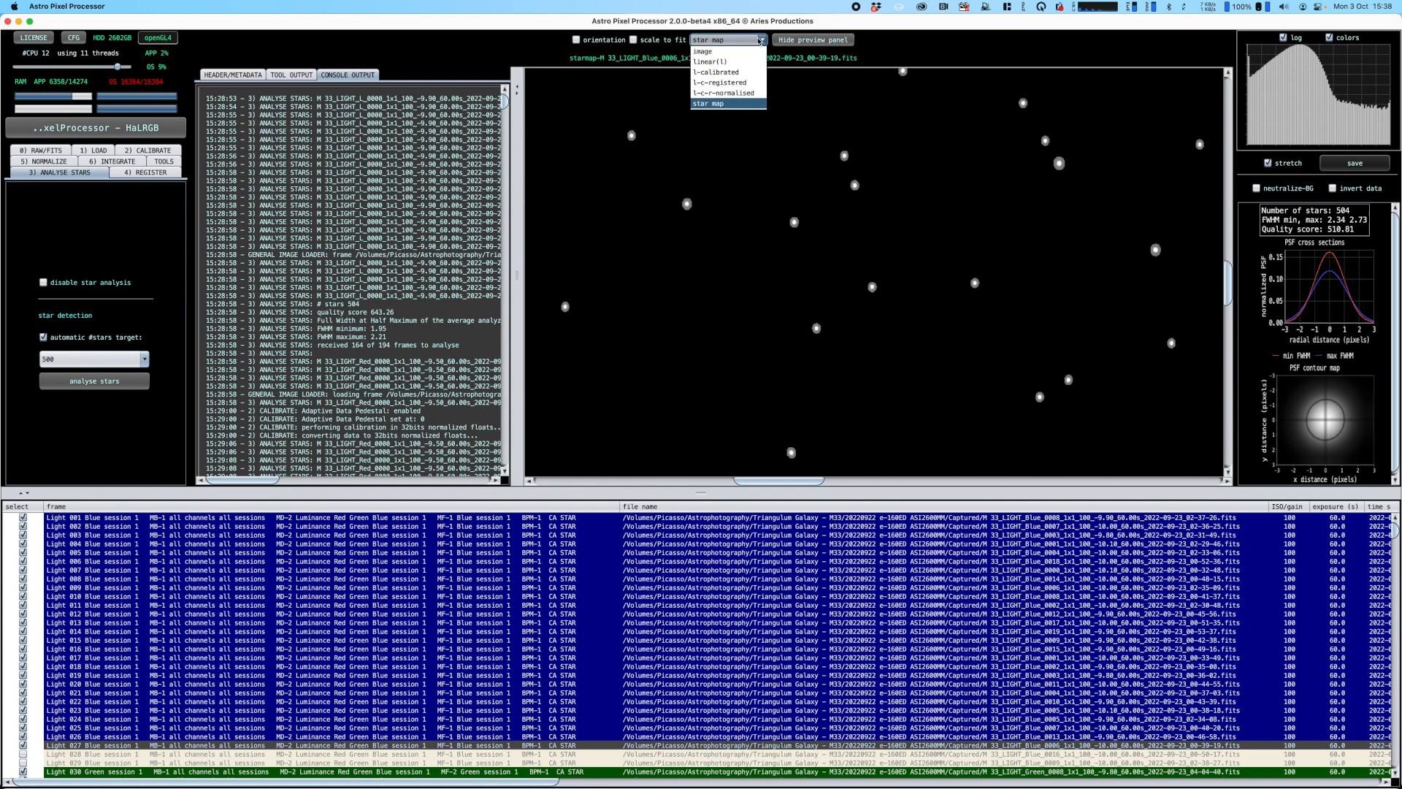
pyautogui.click(729, 72)
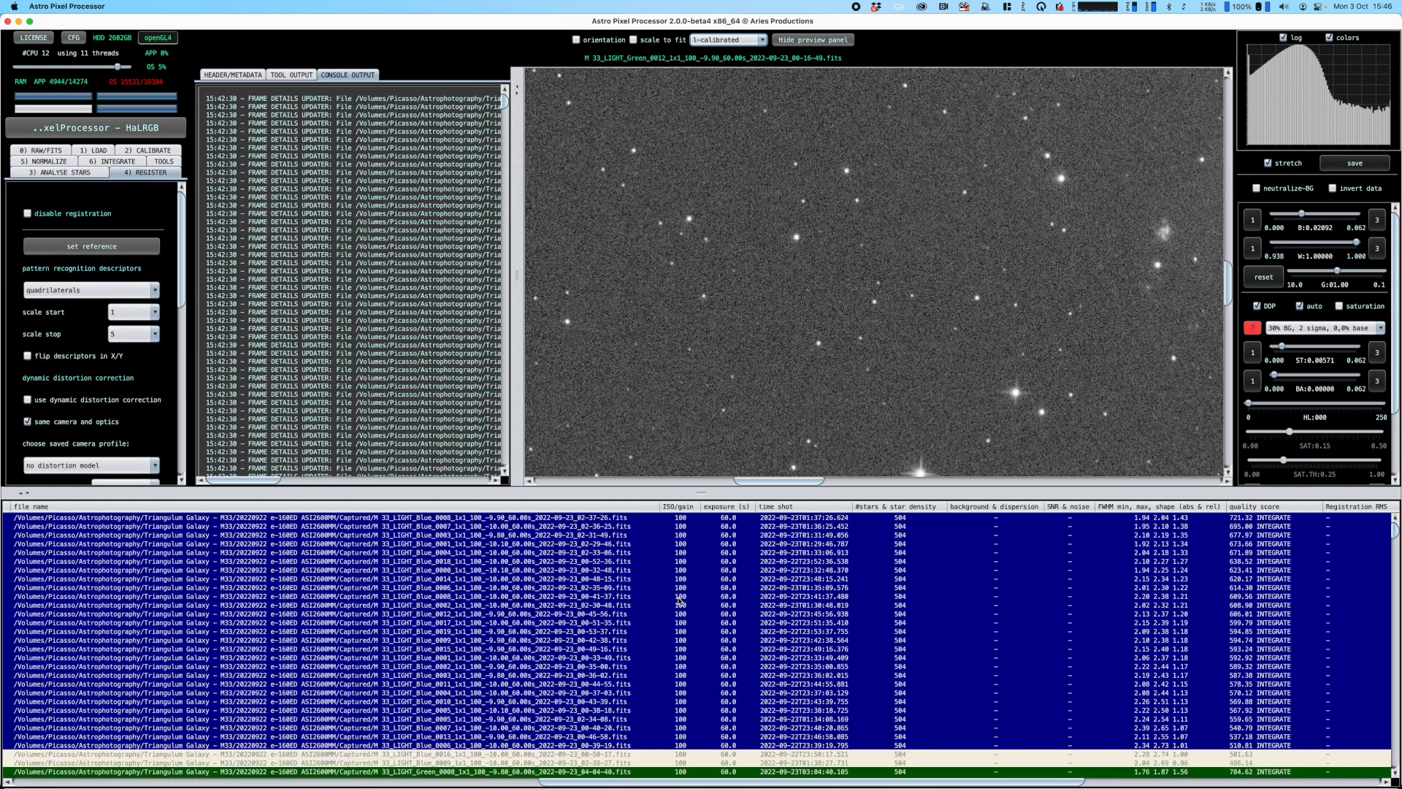
# - Register the light frames with dynamic distortion correction on, same camera and optics off, normal mode and the projective model
pyautogui.hscroll(-10, 679, 600)
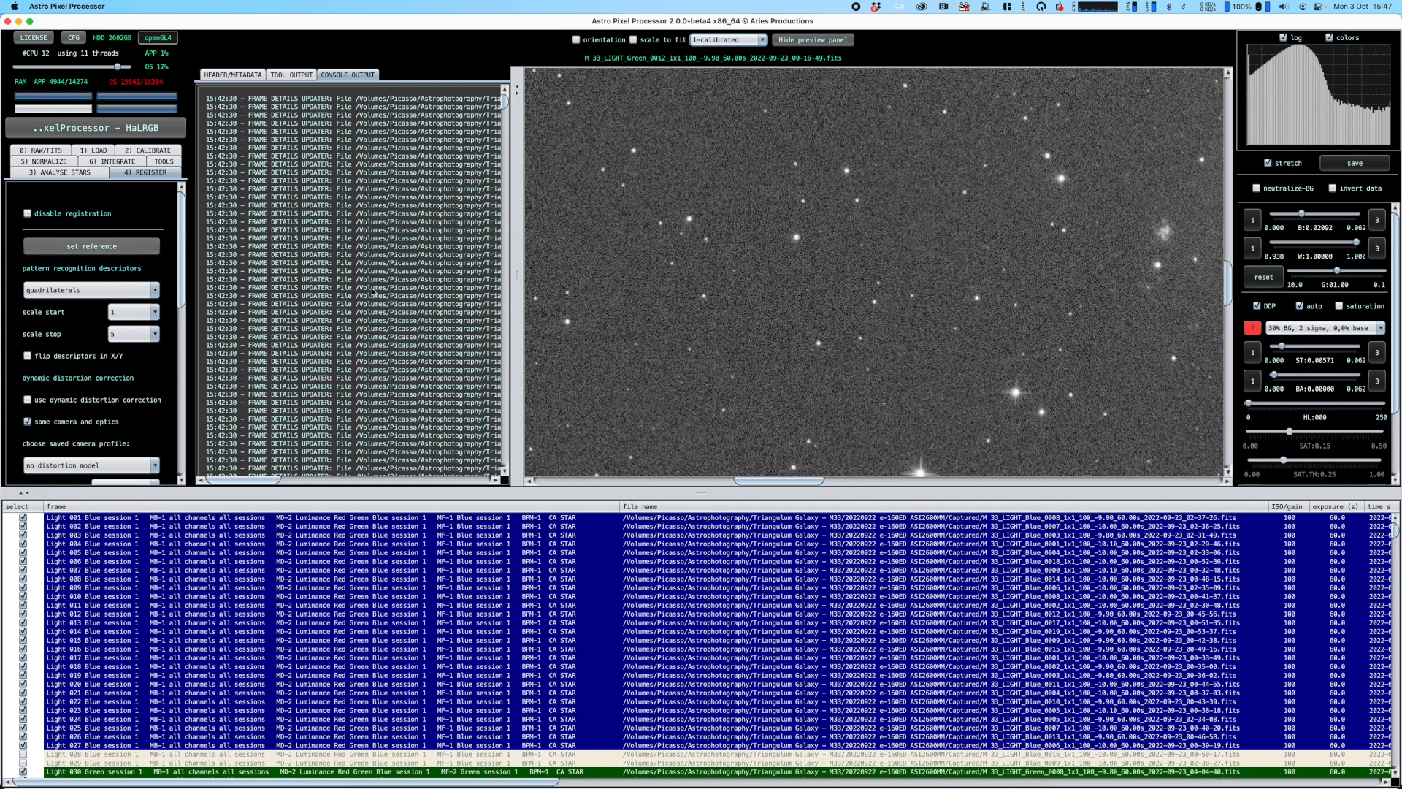
pyautogui.moveTo(471, 783); pyautogui.dragTo(1198, 783)
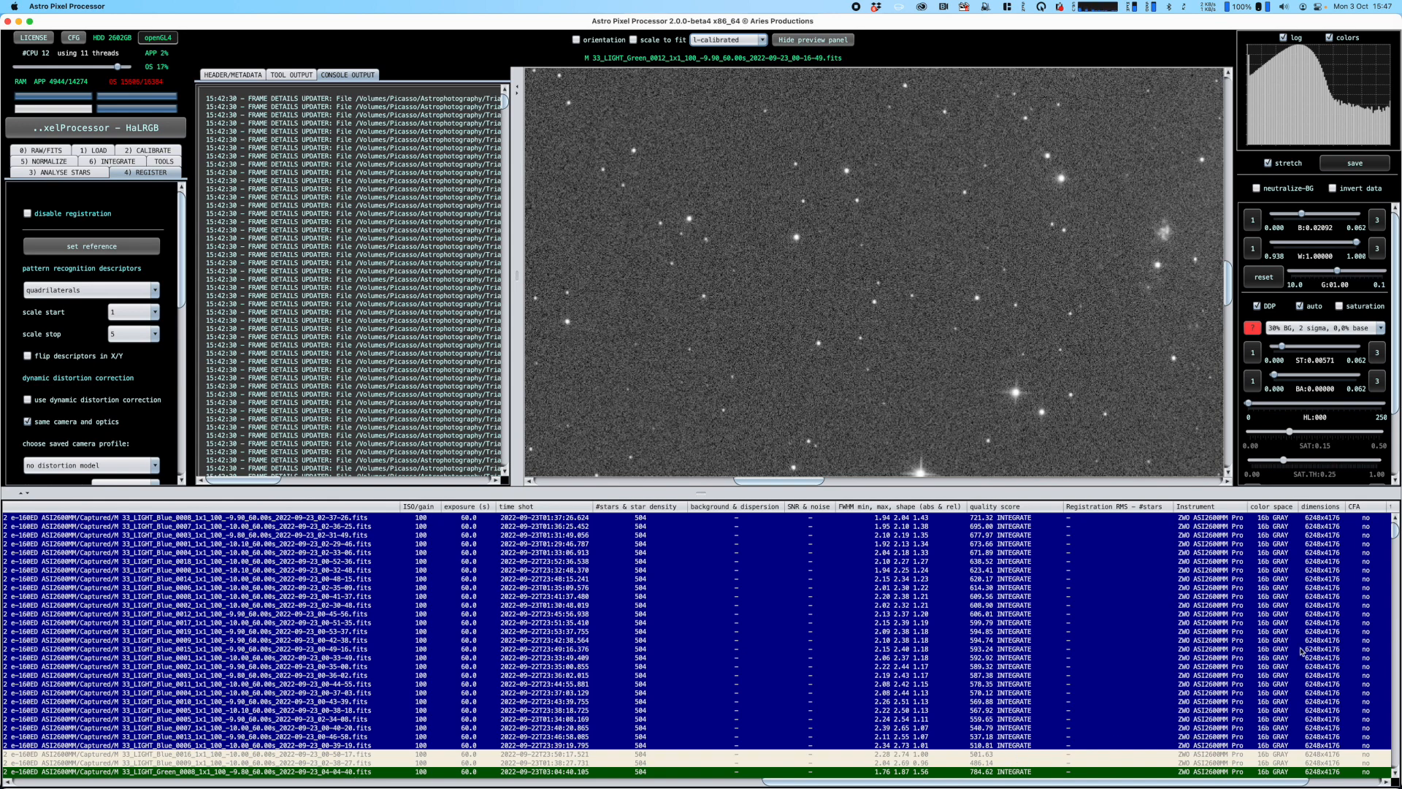
pyautogui.moveTo(1395, 533); pyautogui.dragTo(1395, 553)
pyautogui.scroll(-10, 1393, 555)
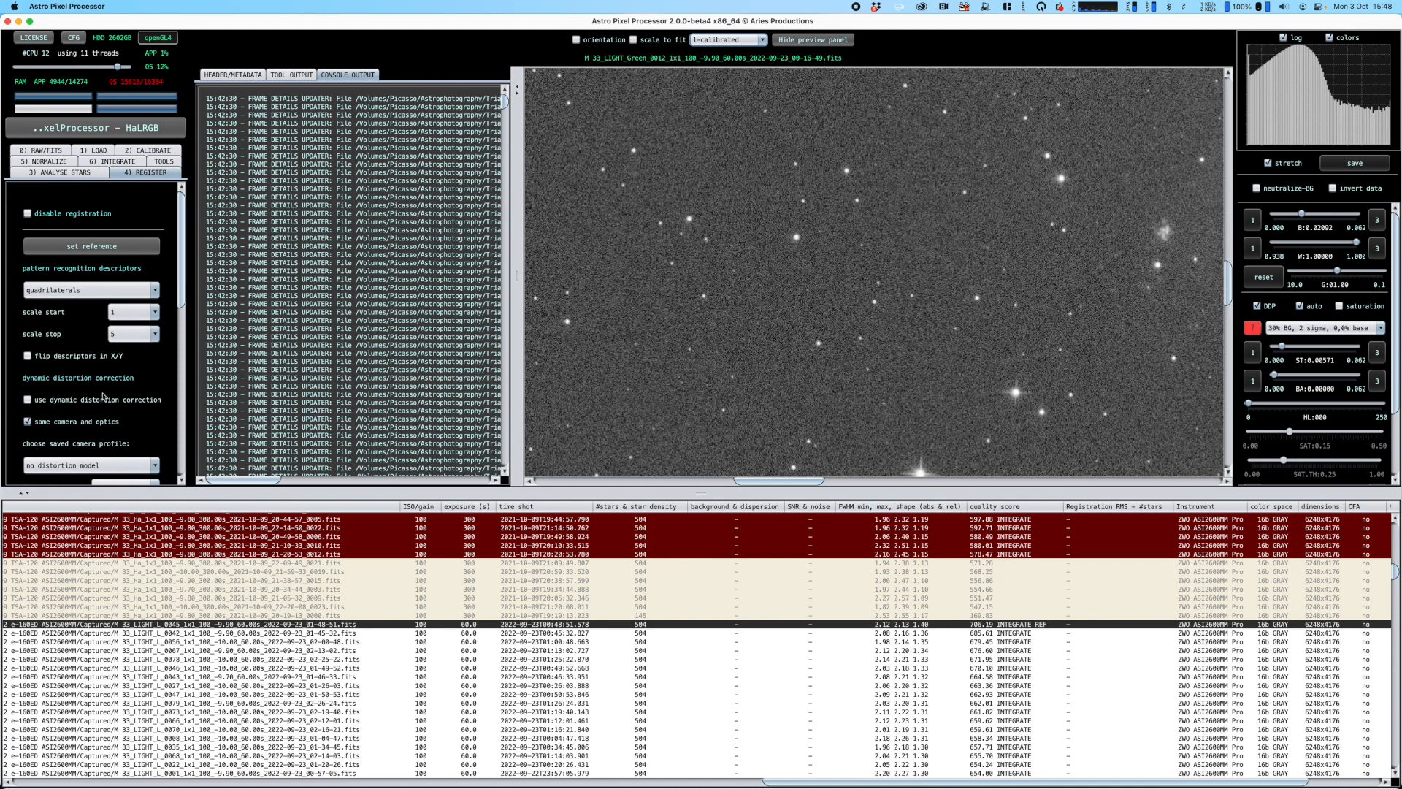
pyautogui.click(28, 399)
pyautogui.click(28, 421)
pyautogui.scroll(-5, 88, 343)
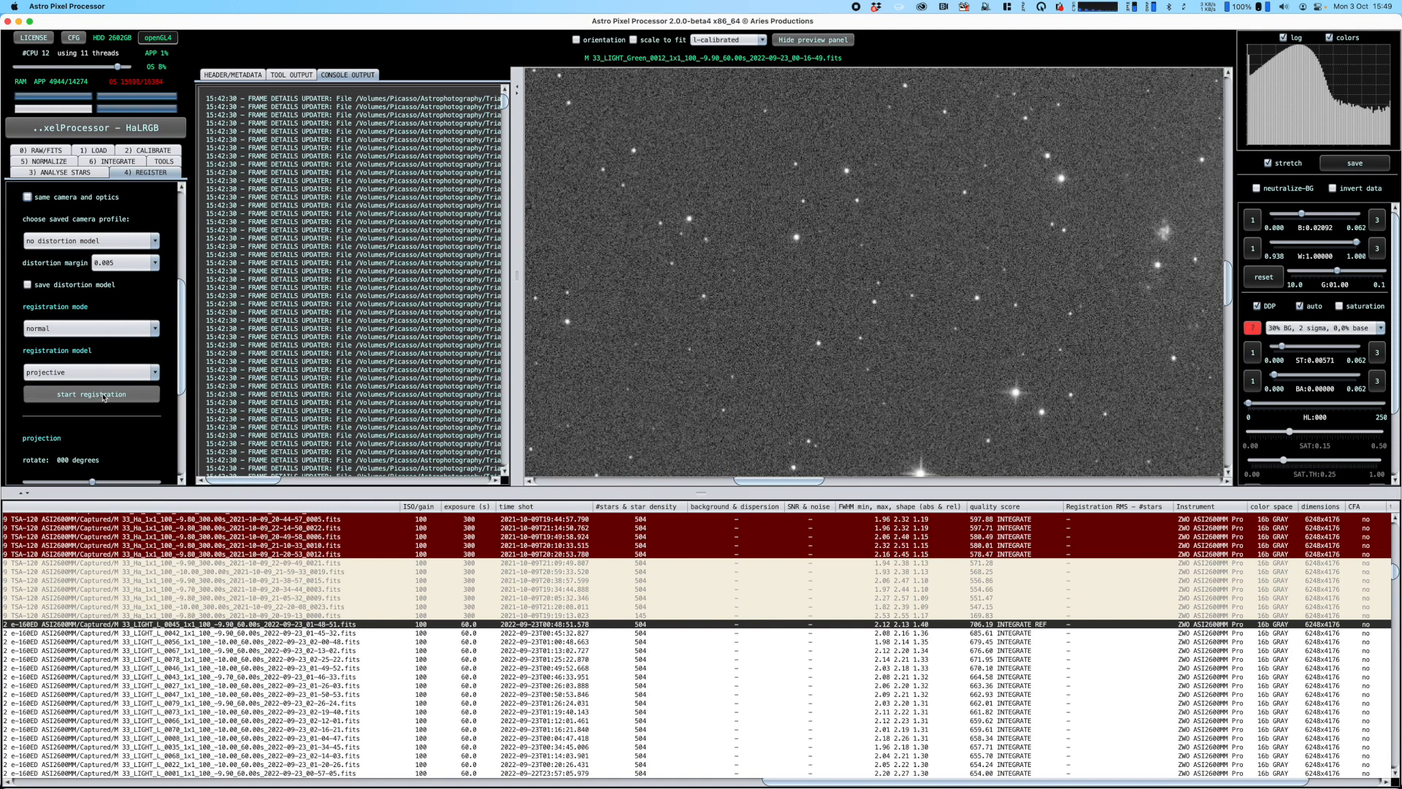
pyautogui.click(103, 396)
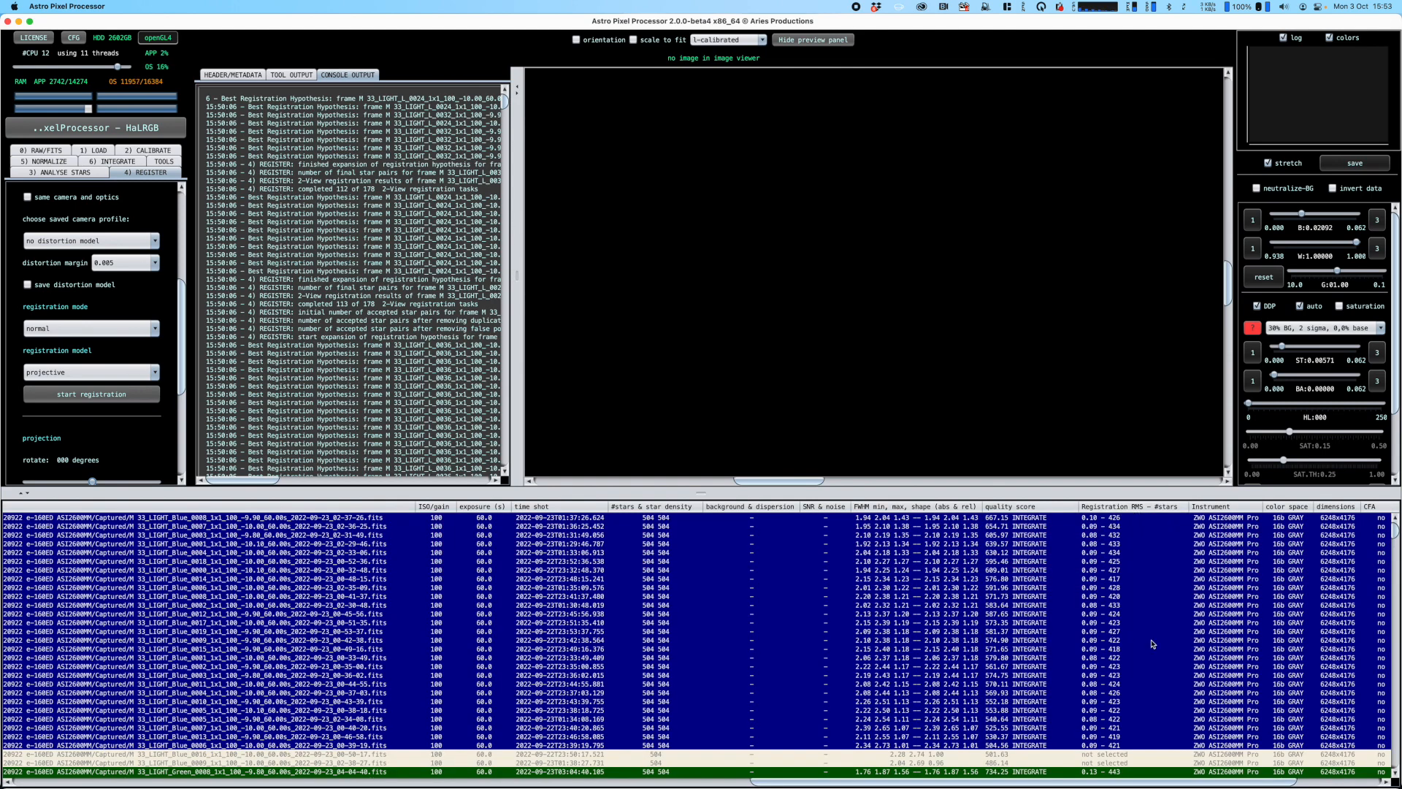
# - Review the registration results and normalize the lights in regular mode with multiply-scale, BWMV scale and neutralize background
pyautogui.moveTo(1395, 533); pyautogui.dragTo(1380, 632)
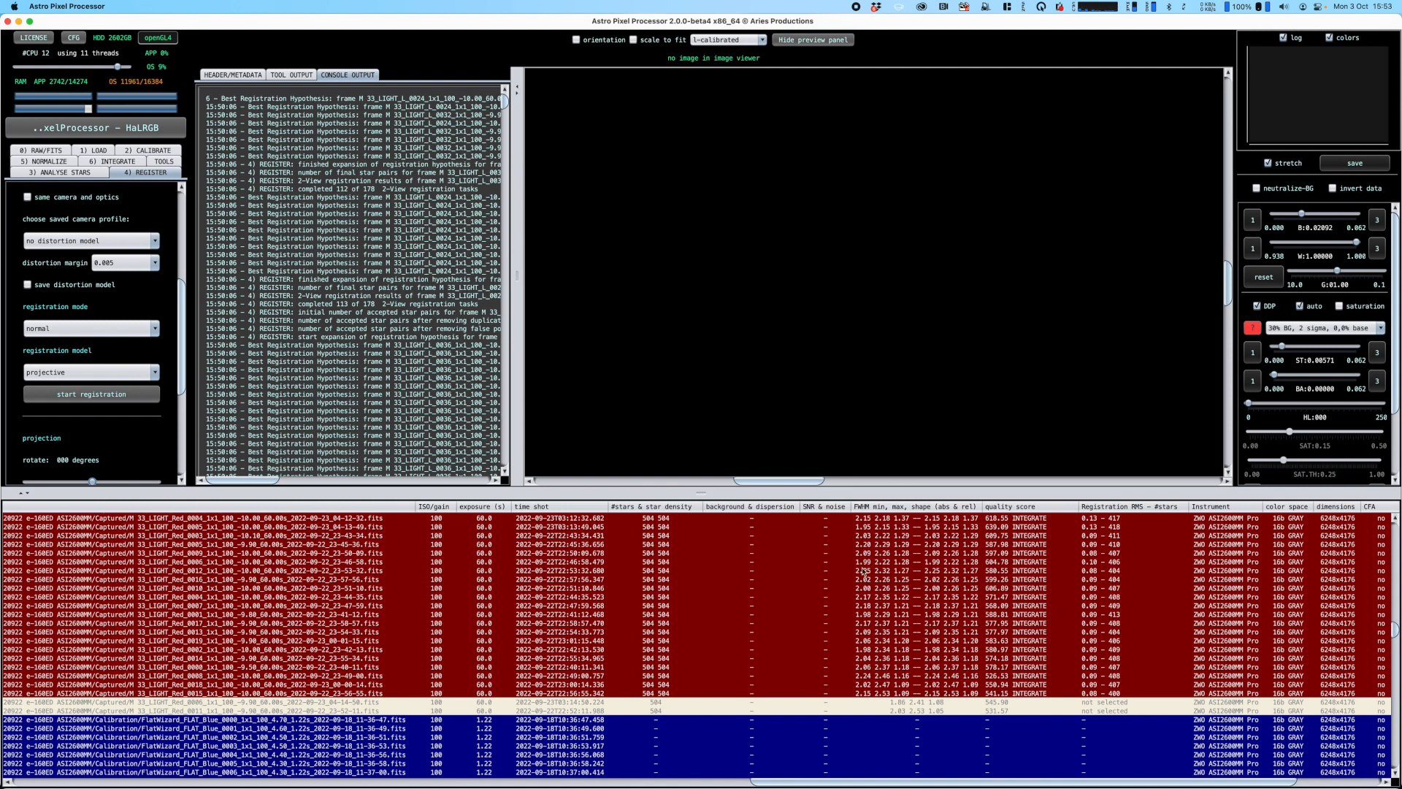
pyautogui.click(40, 161)
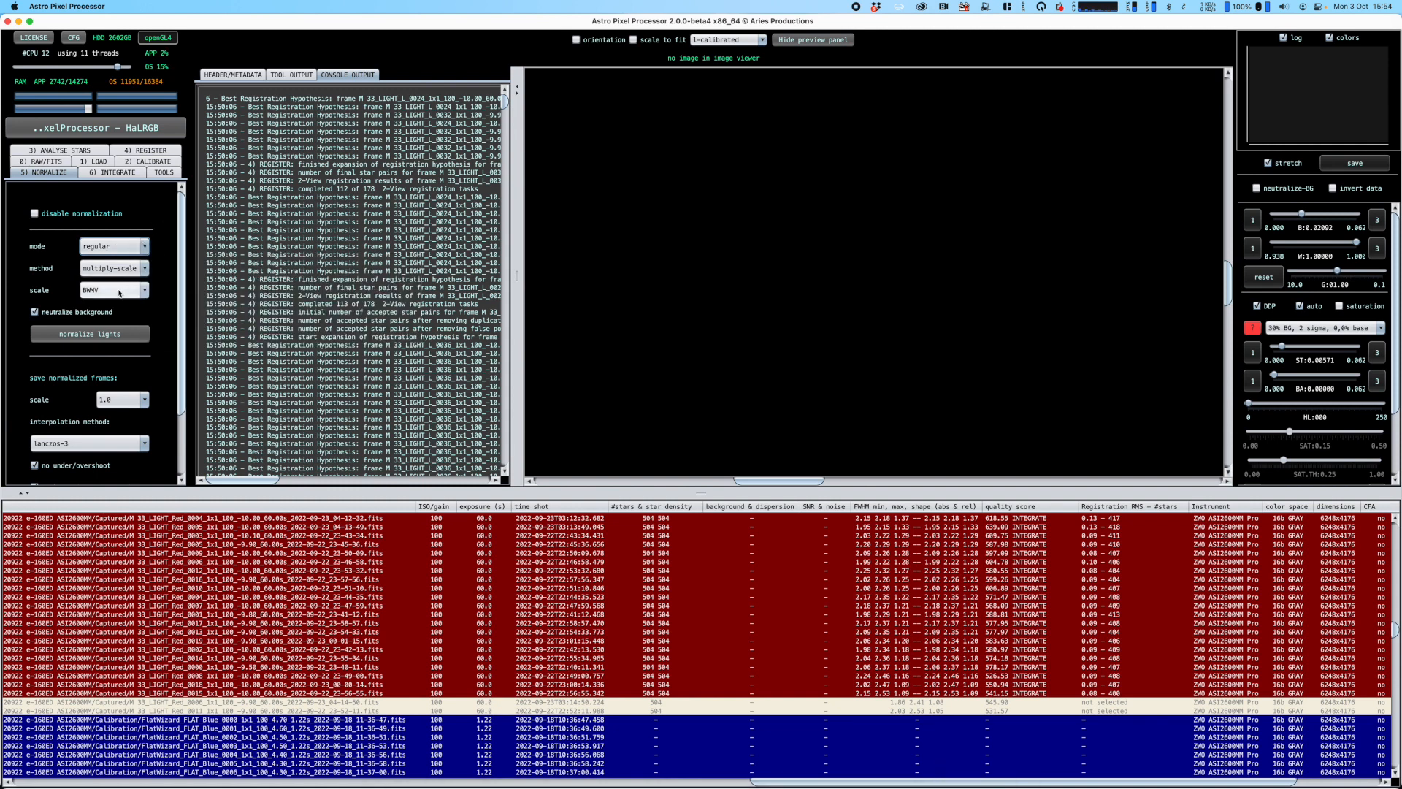
pyautogui.click(89, 334)
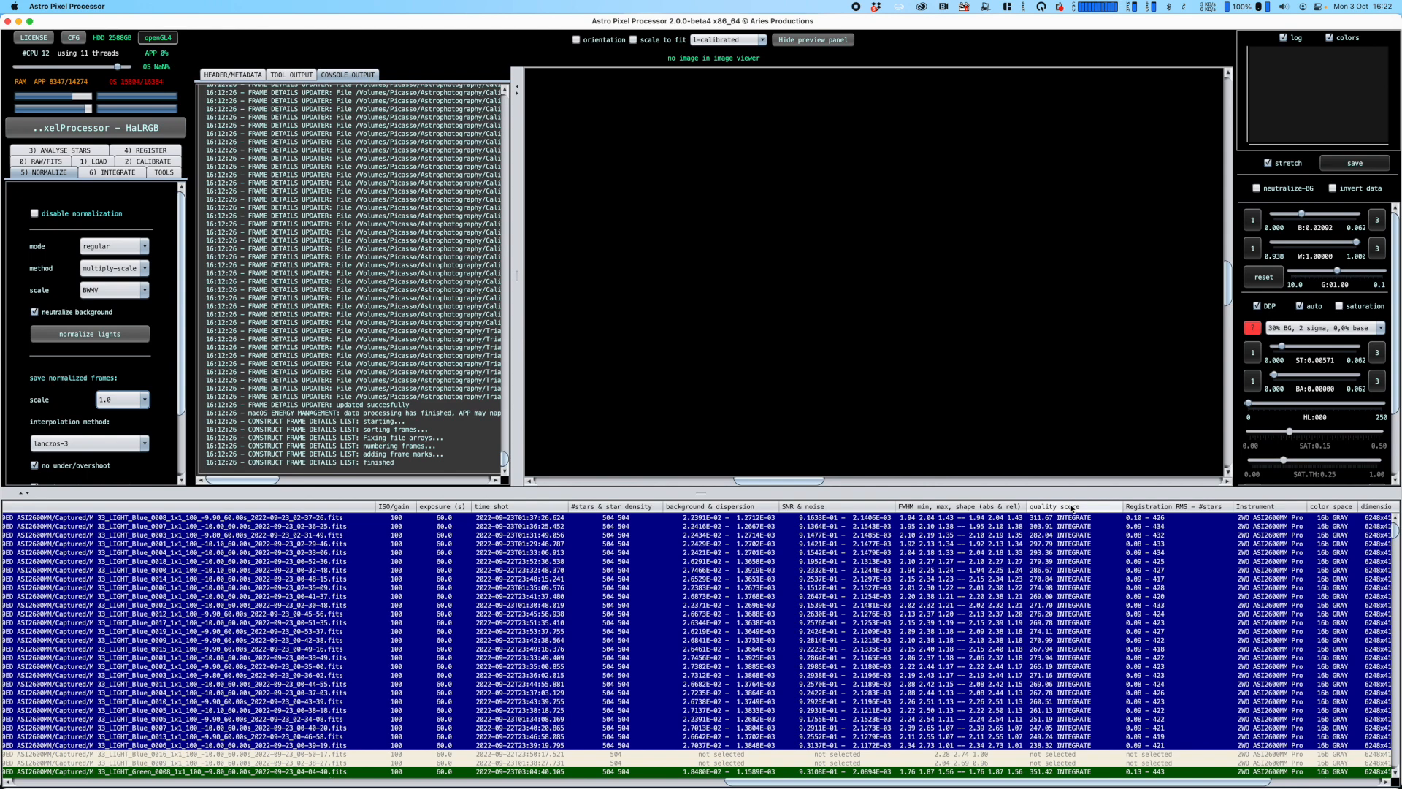
# - Create a new analytical graph of the normalized light frames showing only quality
pyautogui.click(895, 519)
pyautogui.rightClick(895, 519)
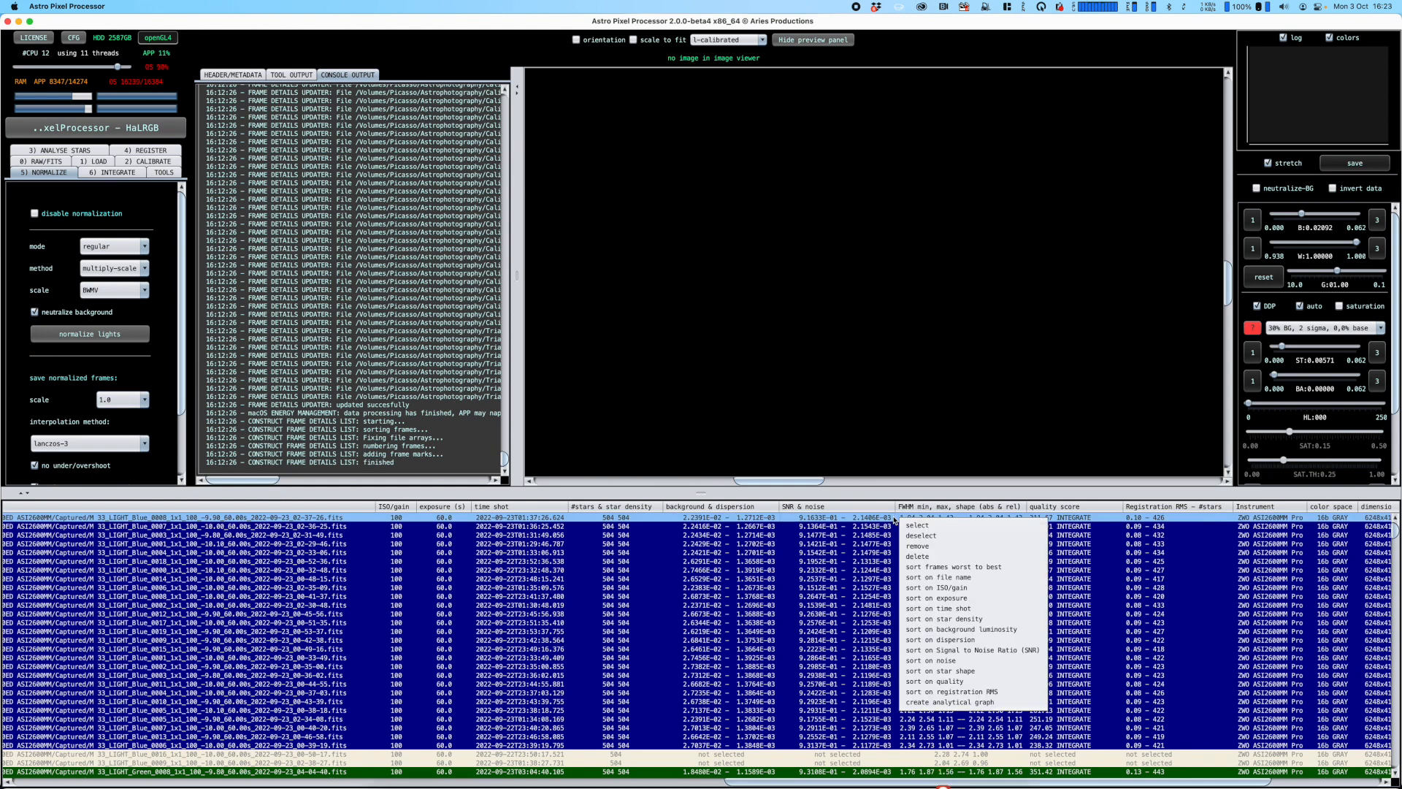
pyautogui.click(940, 703)
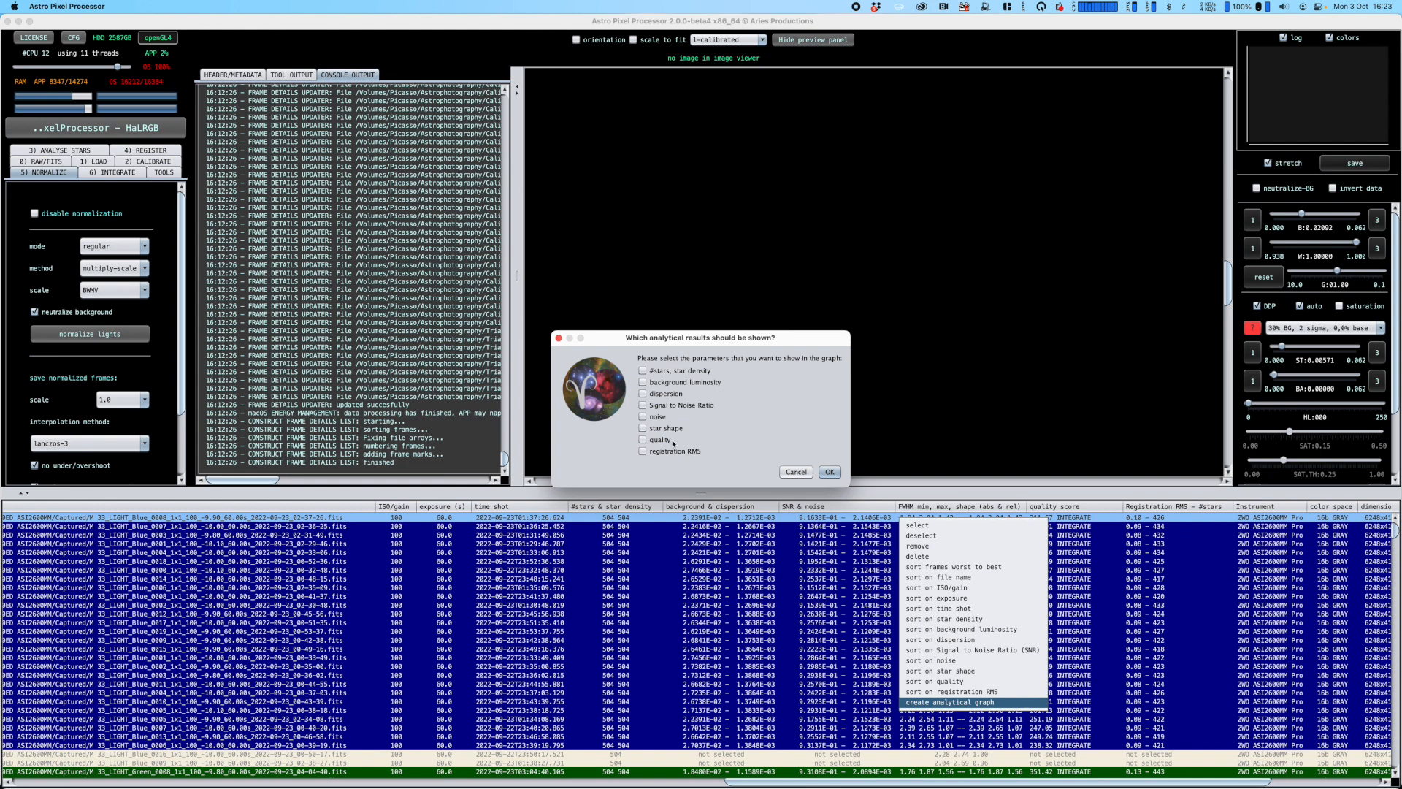
pyautogui.click(827, 472)
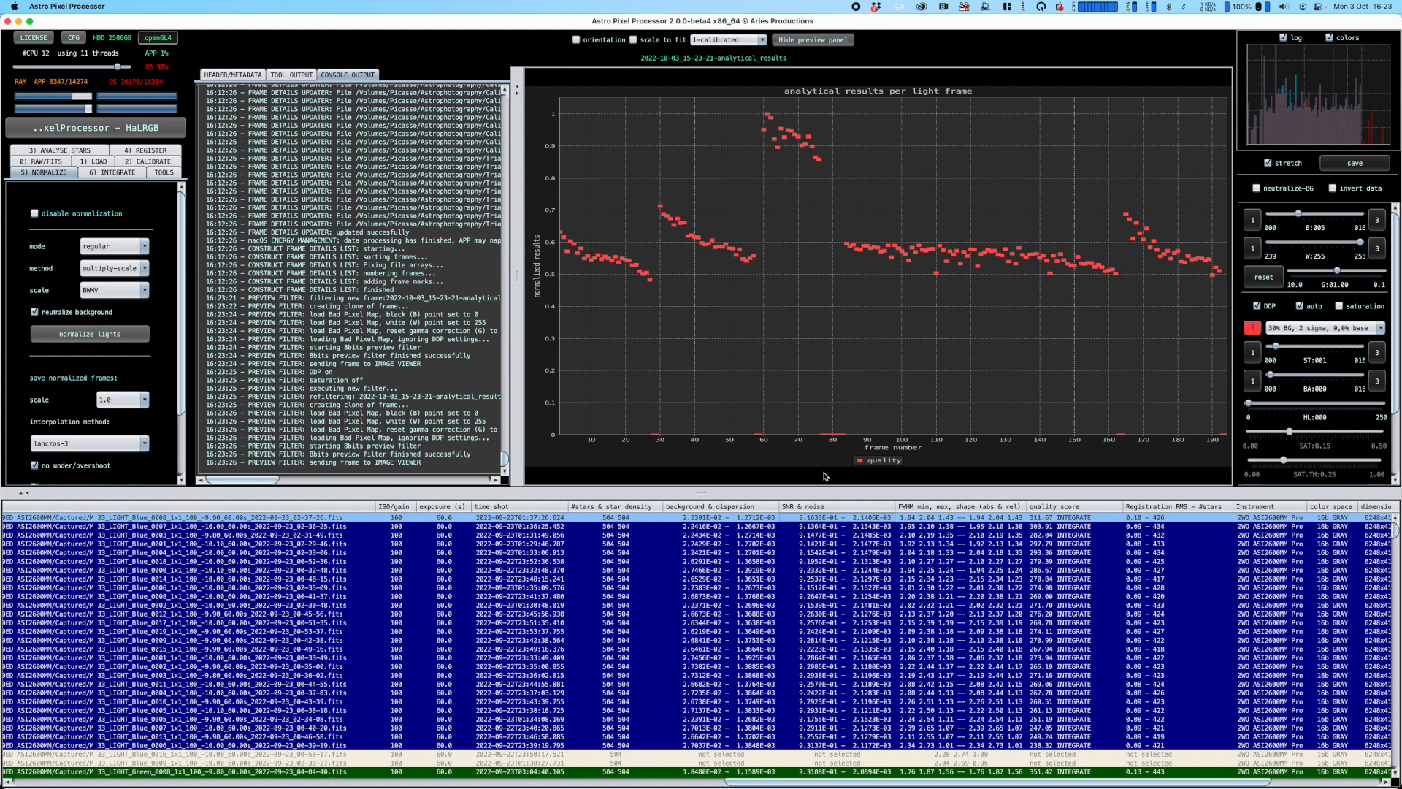
# - Set the integration's multi-channel/filter option to integrate per channel
pyautogui.click(113, 173)
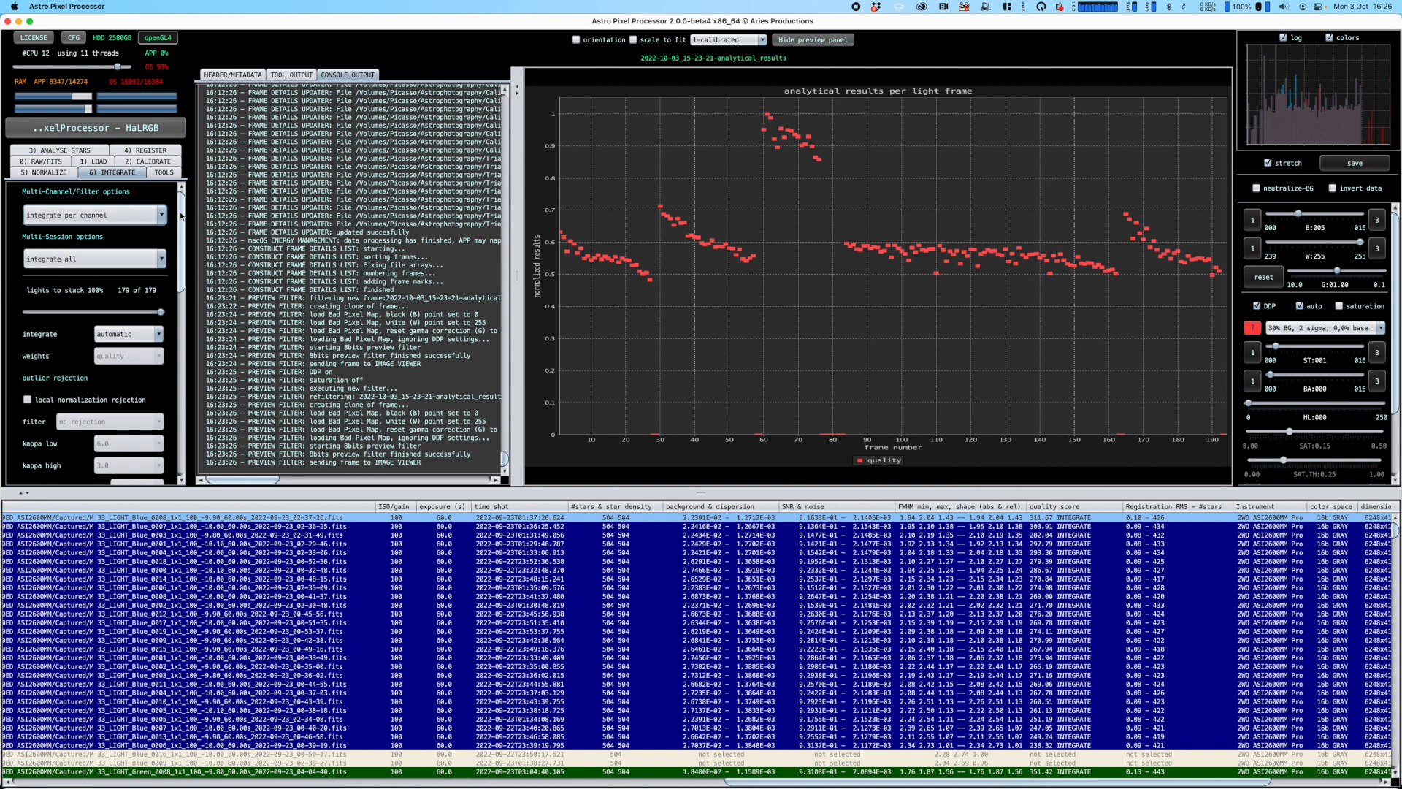
pyautogui.click(149, 216)
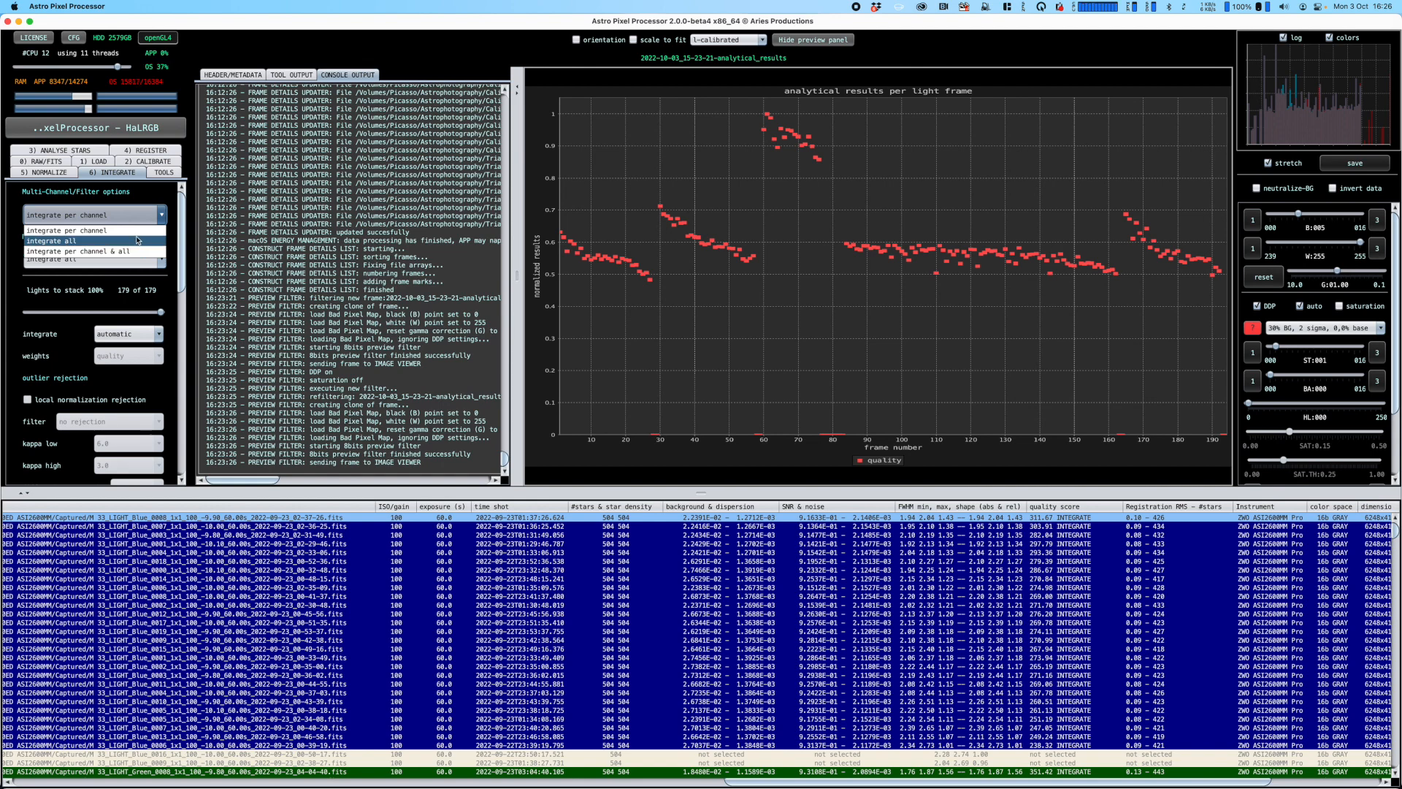
pyautogui.click(135, 230)
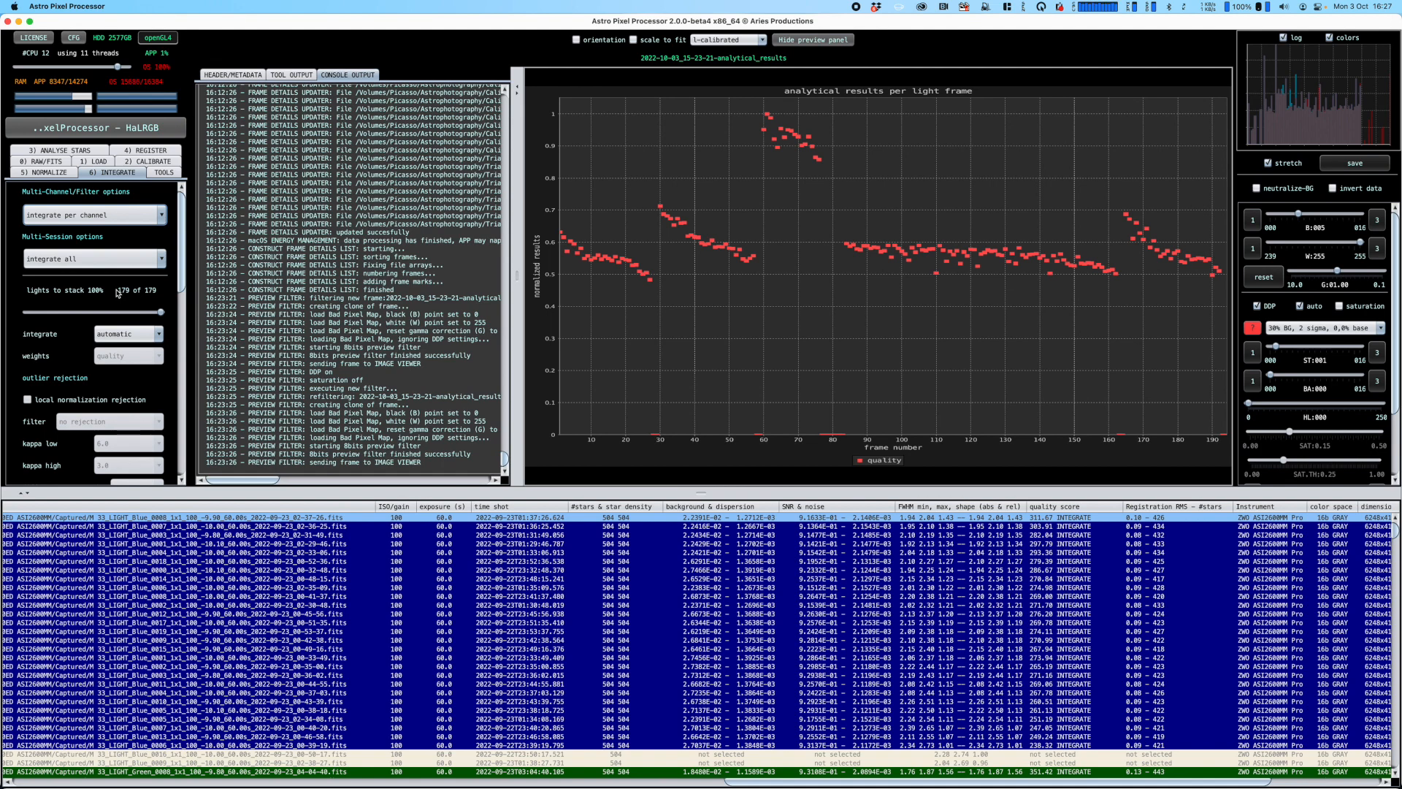
pyautogui.moveTo(181, 254); pyautogui.dragTo(184, 355)
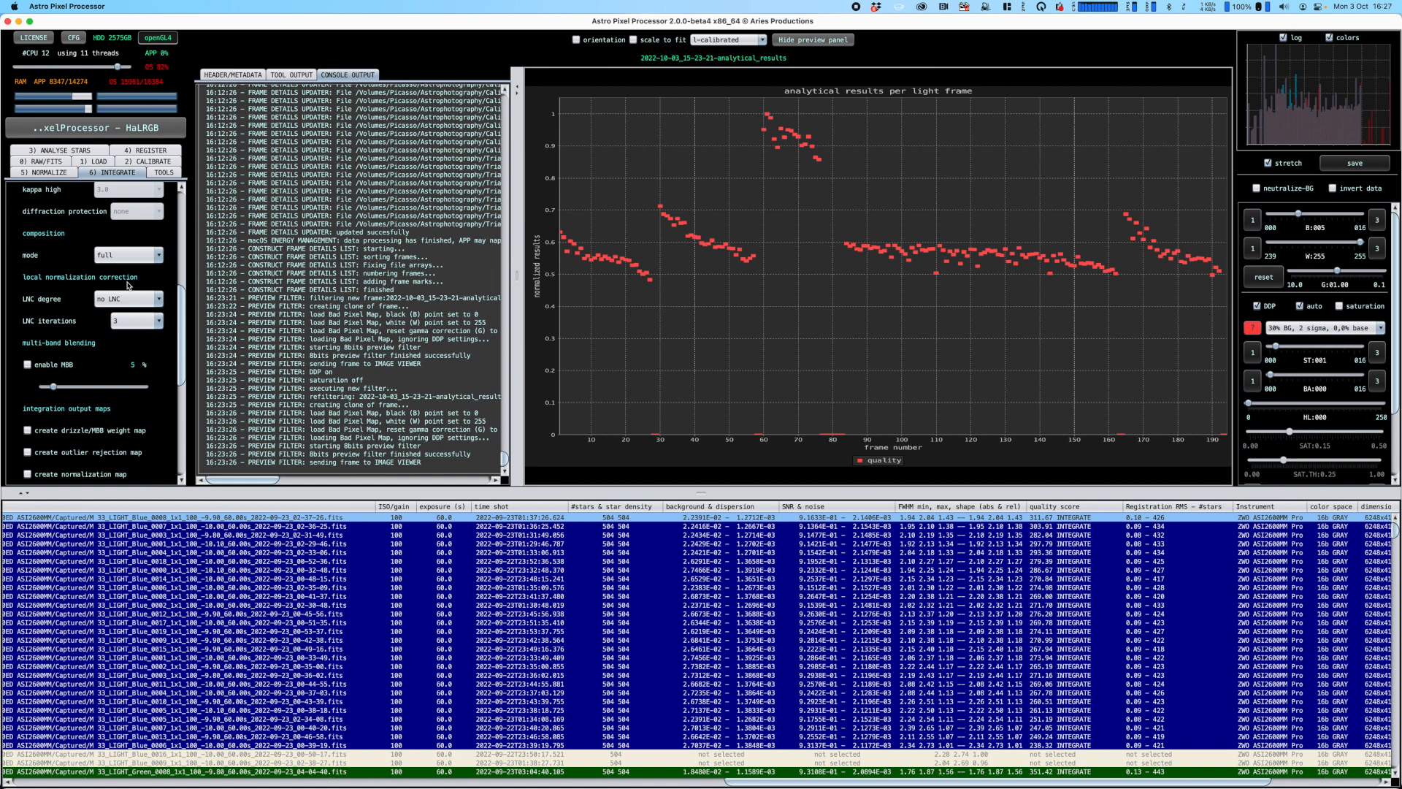
pyautogui.click(144, 305)
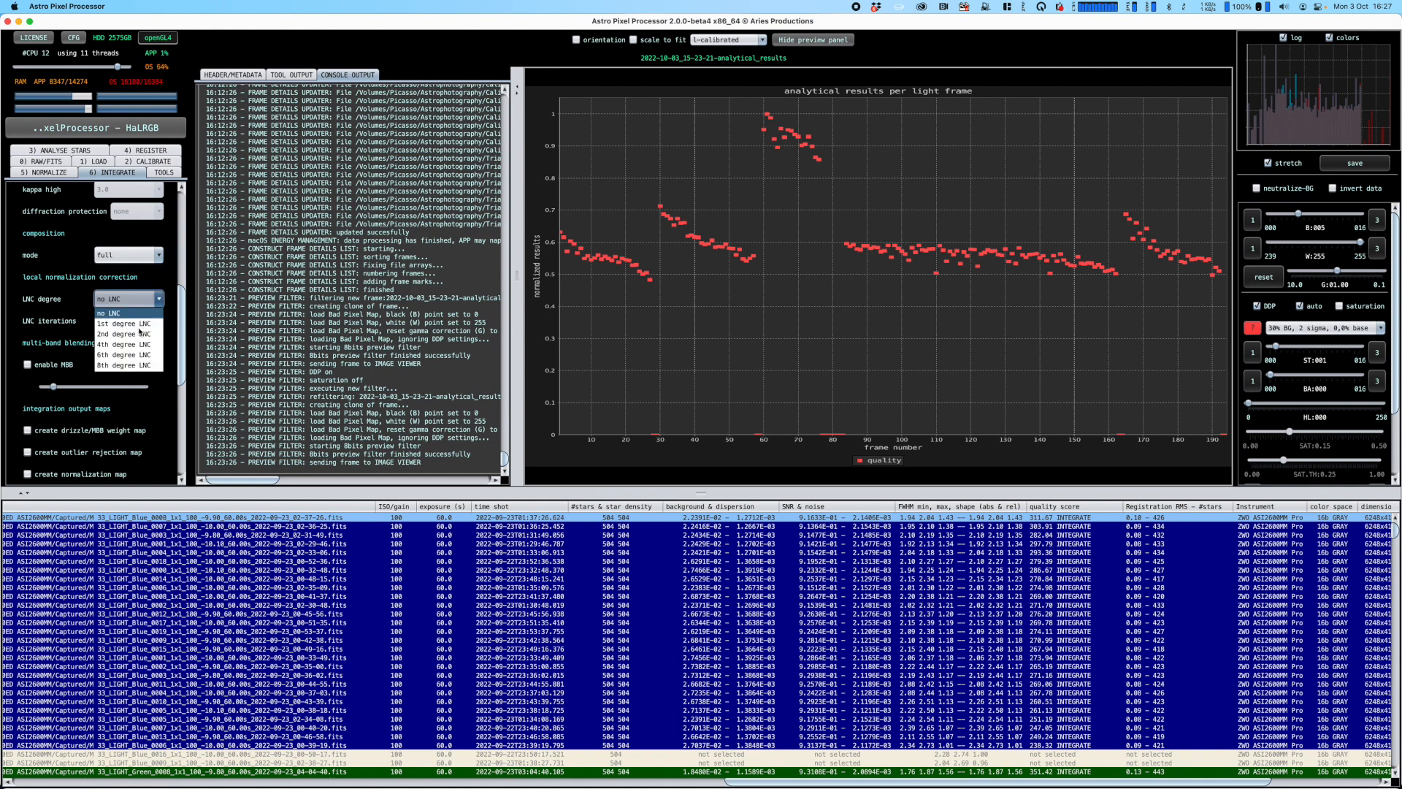
pyautogui.click(140, 334)
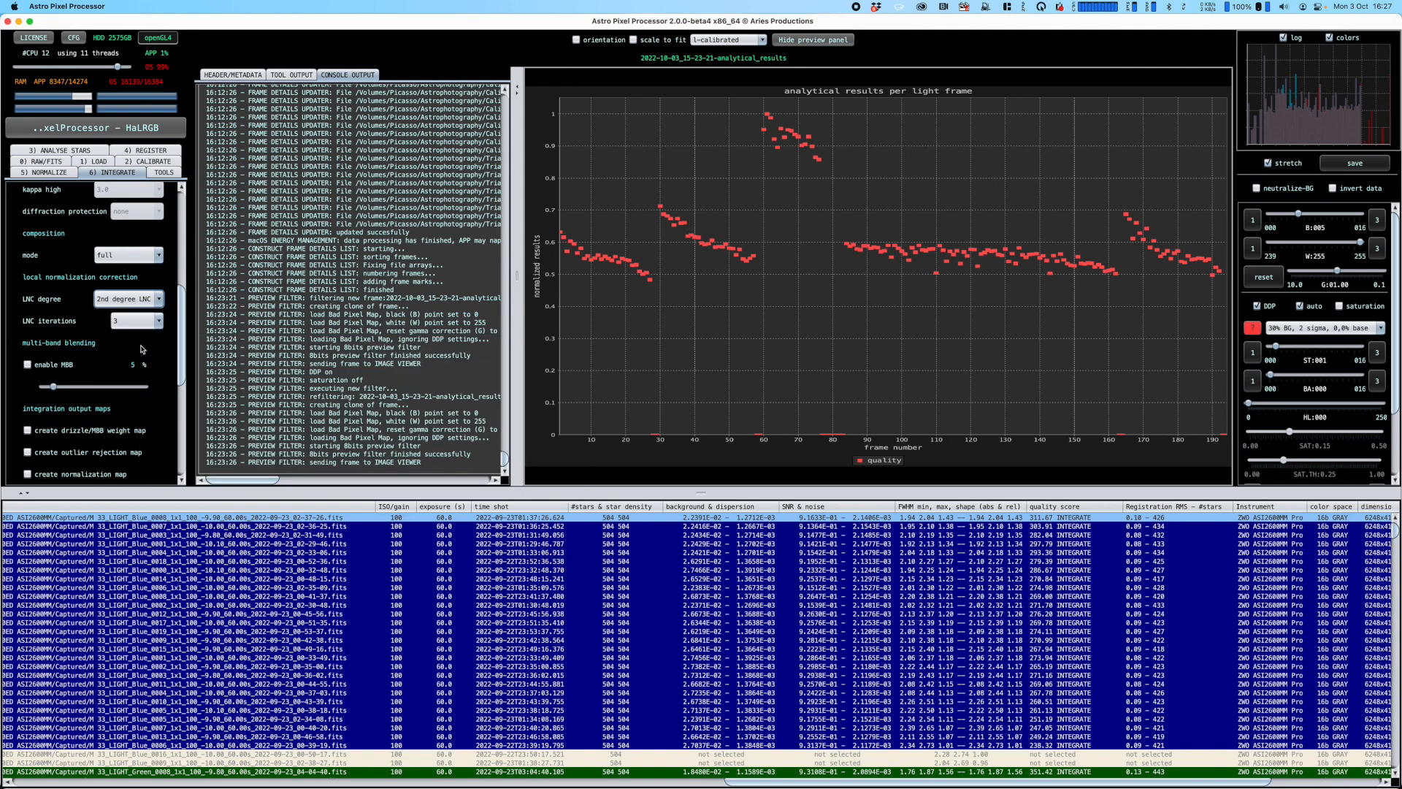
pyautogui.click(146, 300)
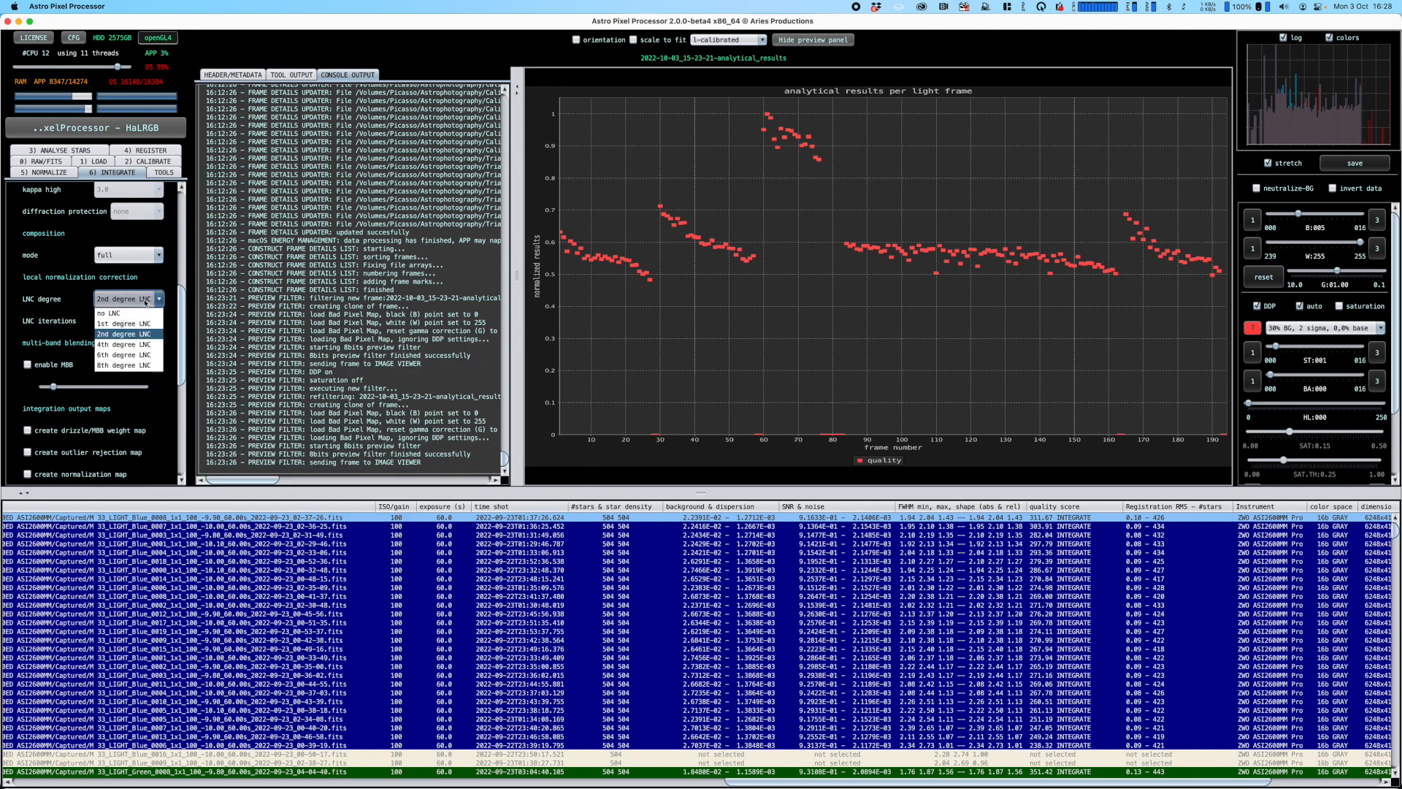
pyautogui.click(135, 314)
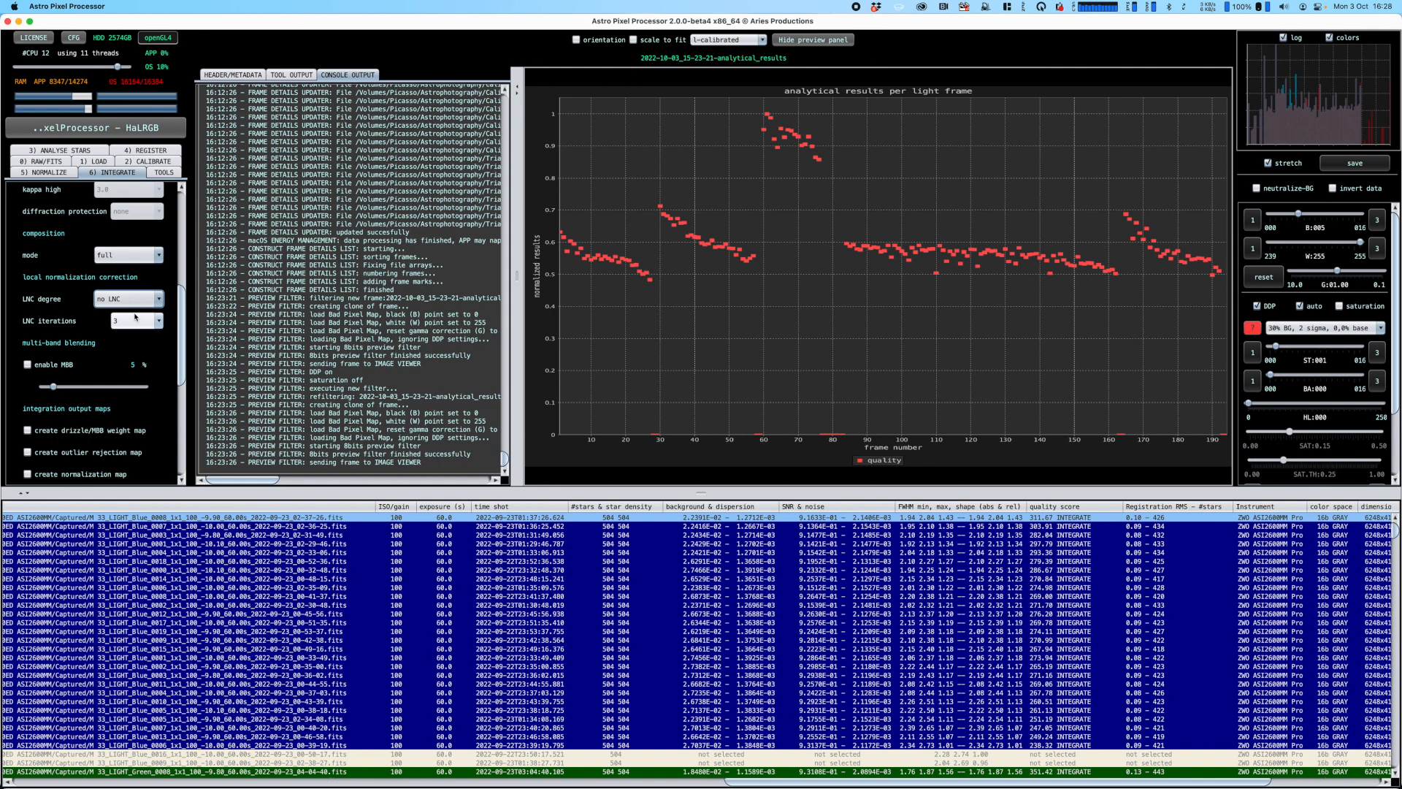
# - Enable multi-band blending at 5% and integrate the lights in interpolation mode at scale 1.0
pyautogui.click(27, 365)
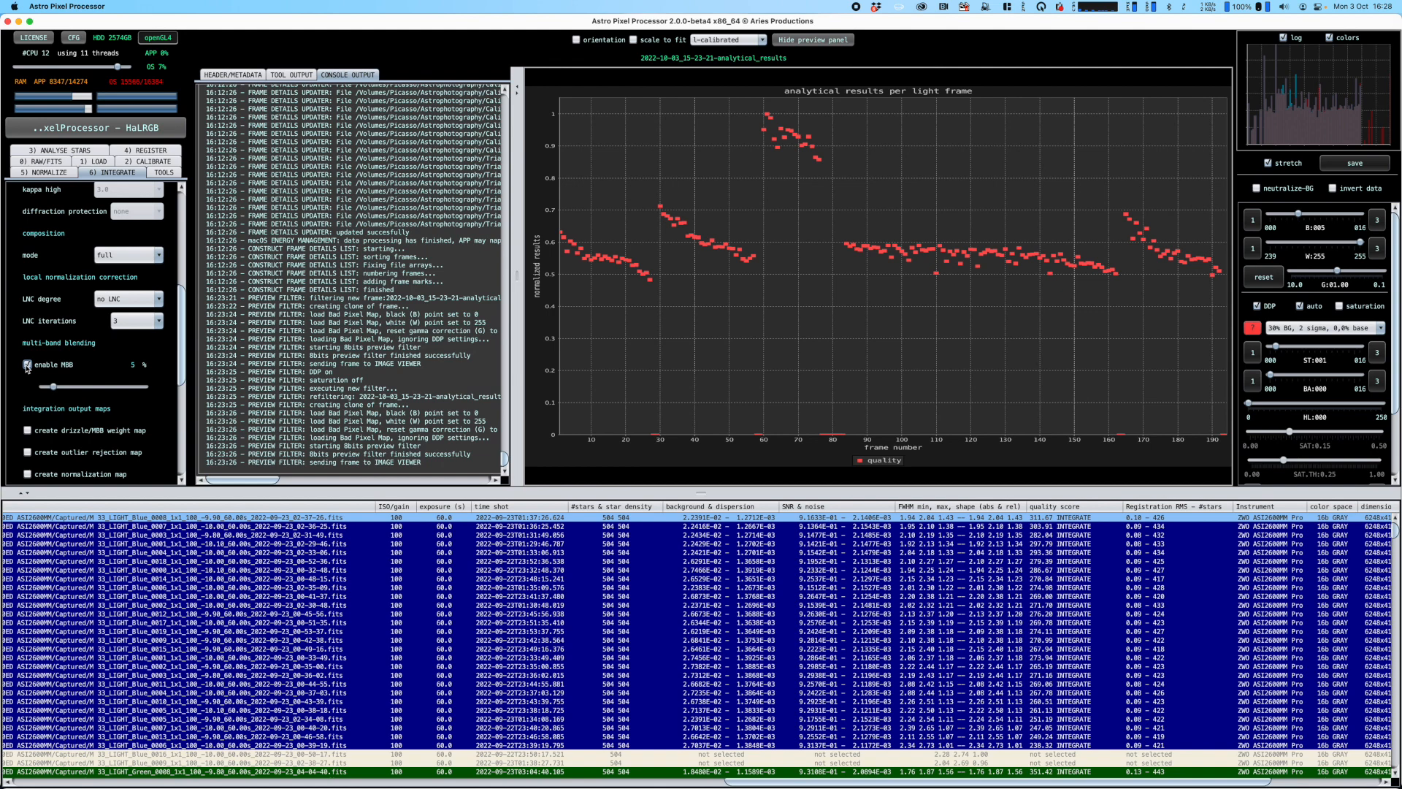
pyautogui.scroll(-3, 185, 368)
pyautogui.moveTo(185, 367); pyautogui.dragTo(184, 427)
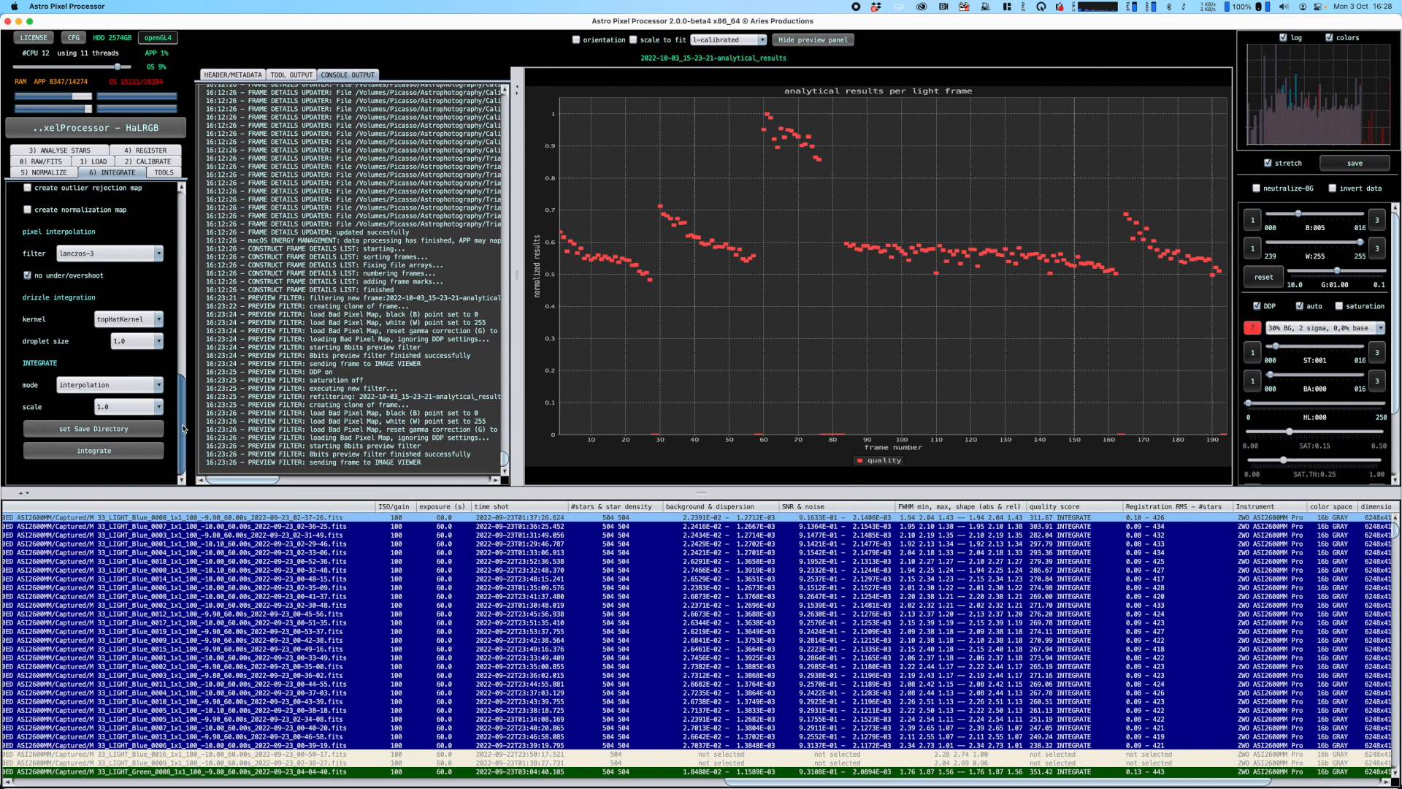
pyautogui.click(94, 450)
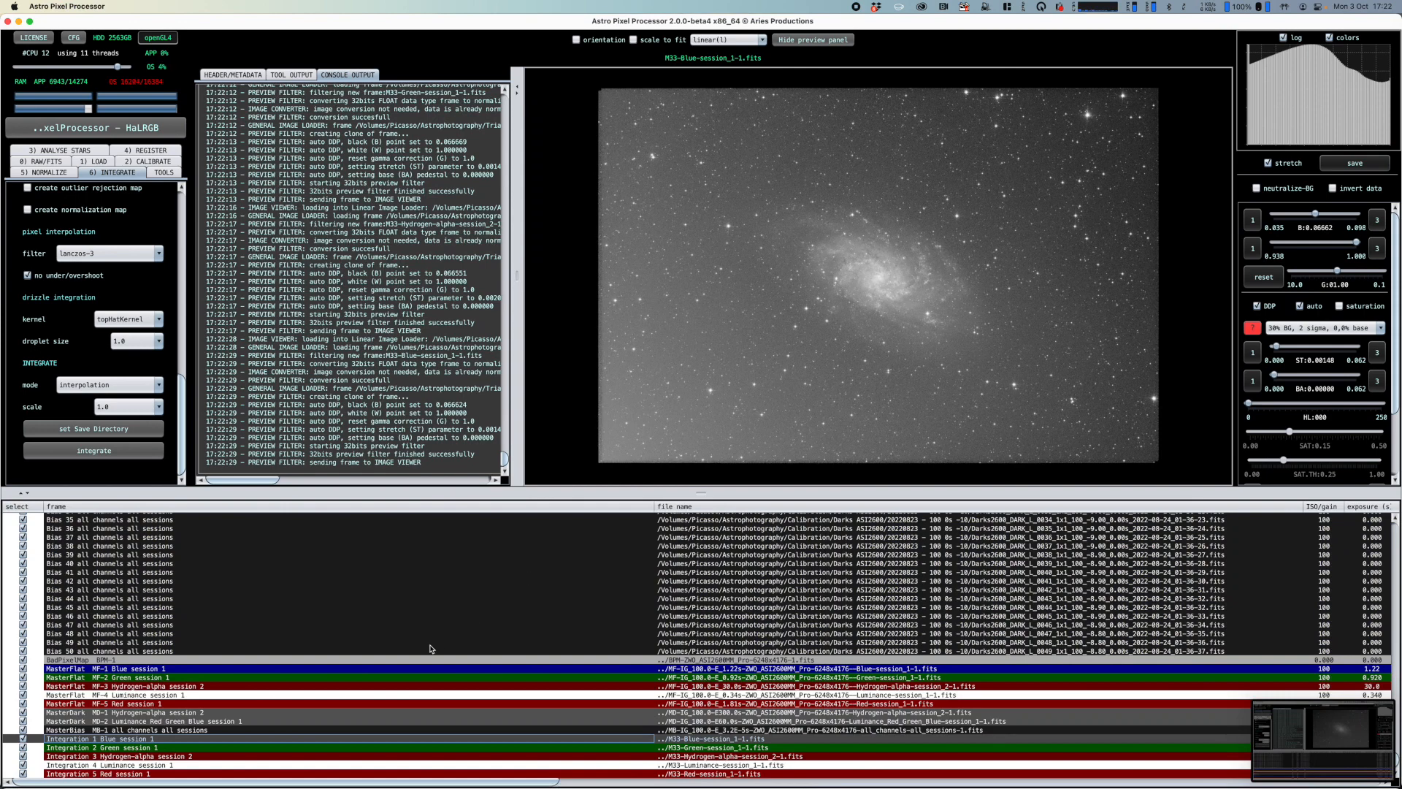
# - Inspect the integrated Green, Hydrogen-alpha, Luminance and Red images
pyautogui.click(219, 747)
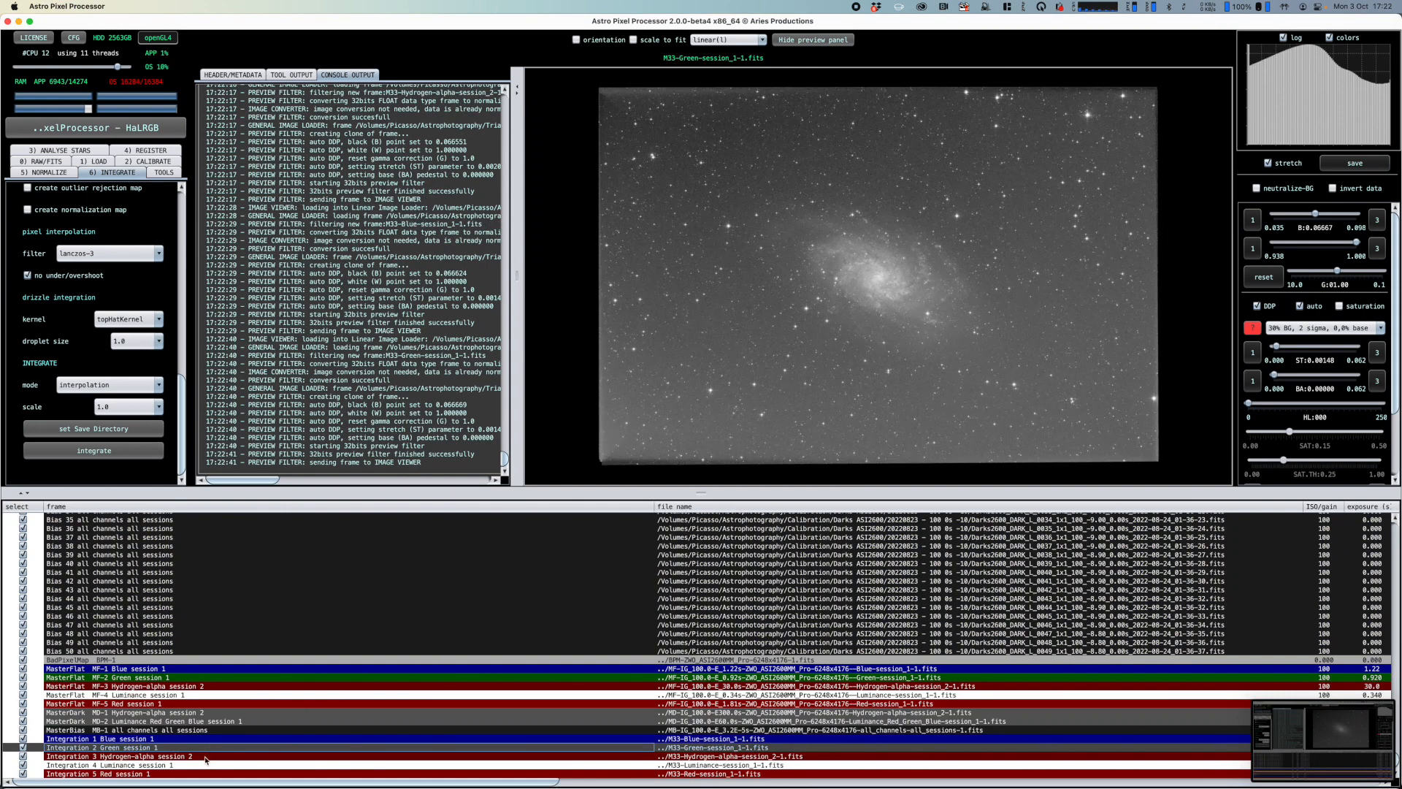
pyautogui.click(206, 757)
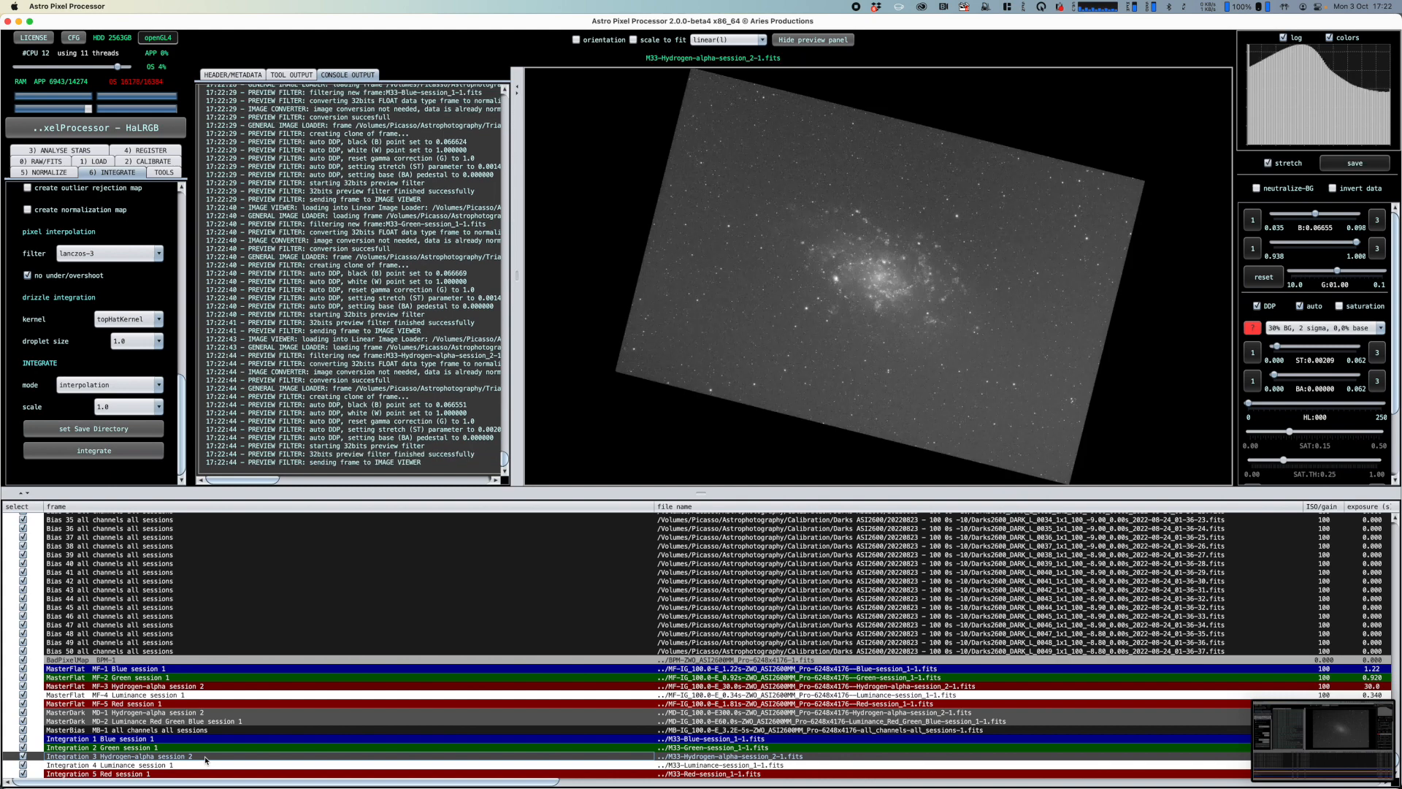
pyautogui.click(207, 766)
pyautogui.click(206, 775)
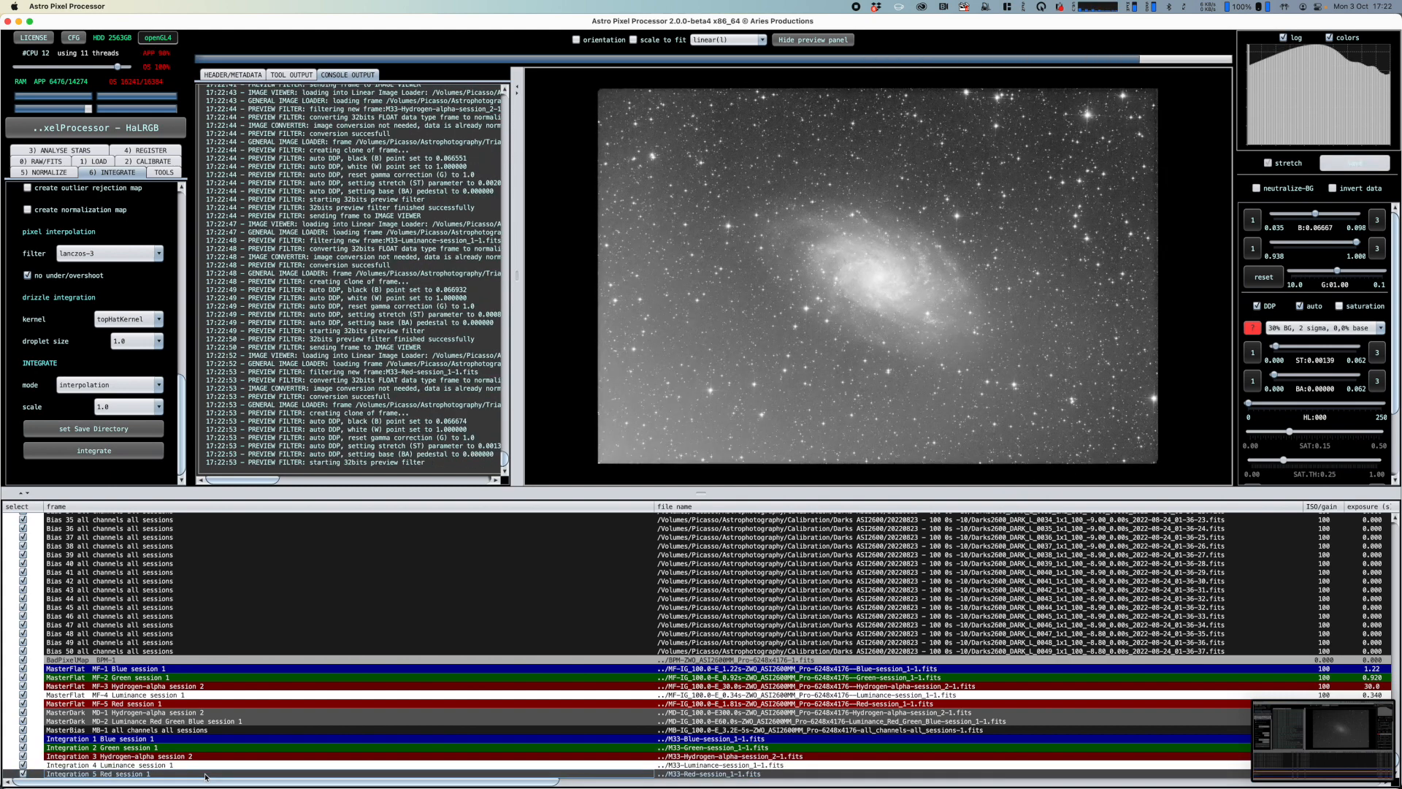